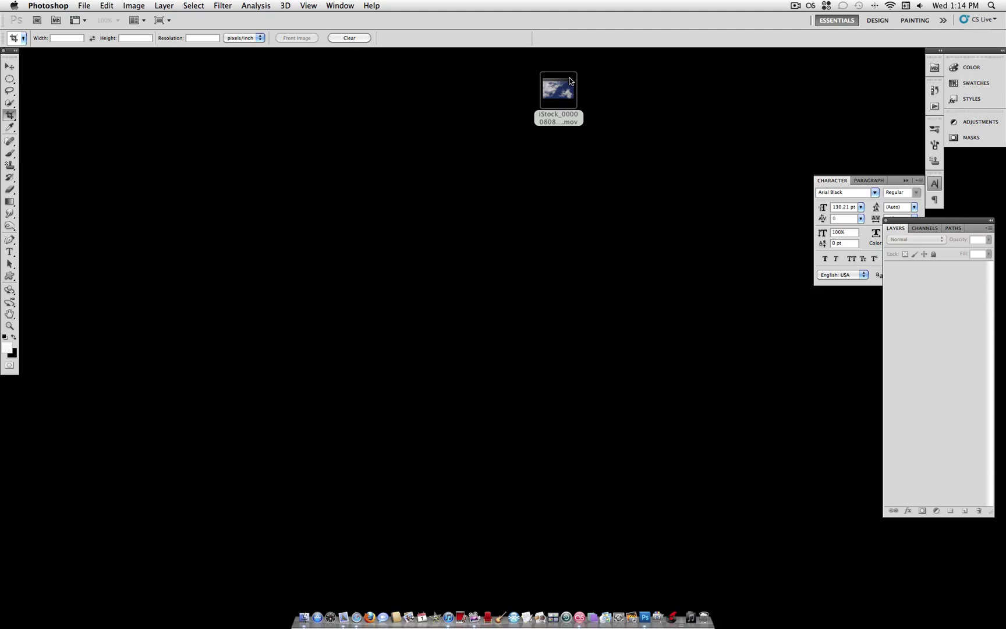
# Open the cloudy sky .mov clip from the desktop, then enlarge and reposition its document window.
pyautogui.moveTo(570, 82)
pyautogui.moveTo(571, 84); pyautogui.dragTo(647, 623)
pyautogui.moveTo(673, 443); pyautogui.dragTo(823, 533)
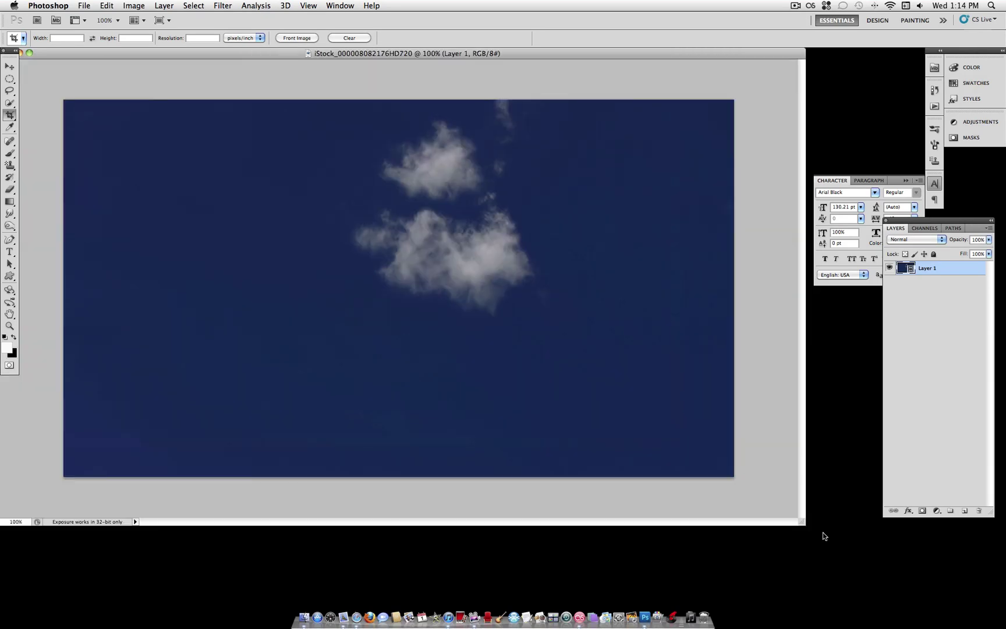
pyautogui.moveTo(449, 52); pyautogui.dragTo(482, 61)
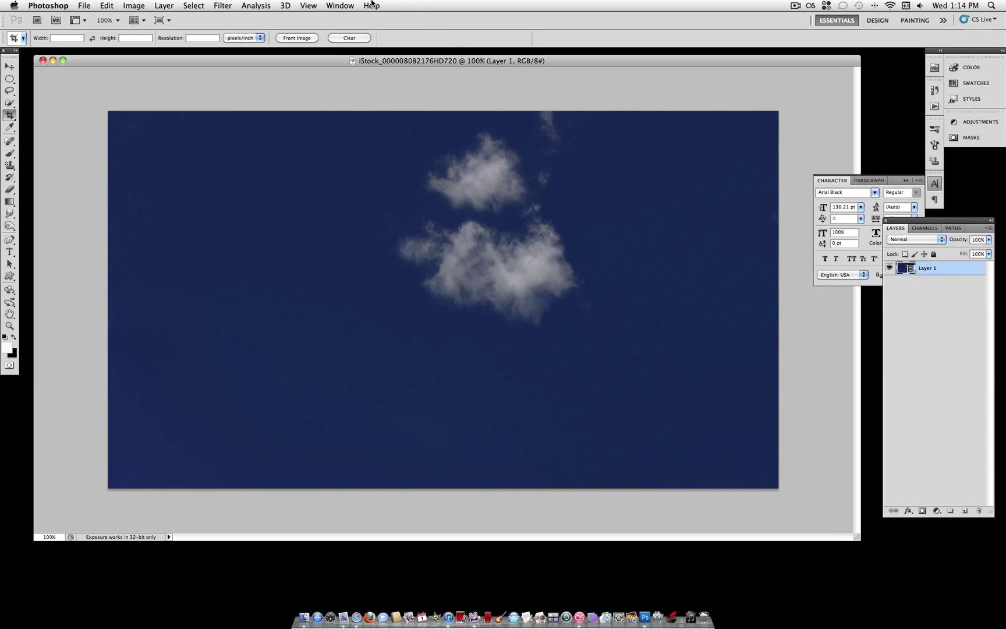
# Show the Animation timeline from the Window menu and scrub through the 18-second cloud clip.
pyautogui.click(337, 5)
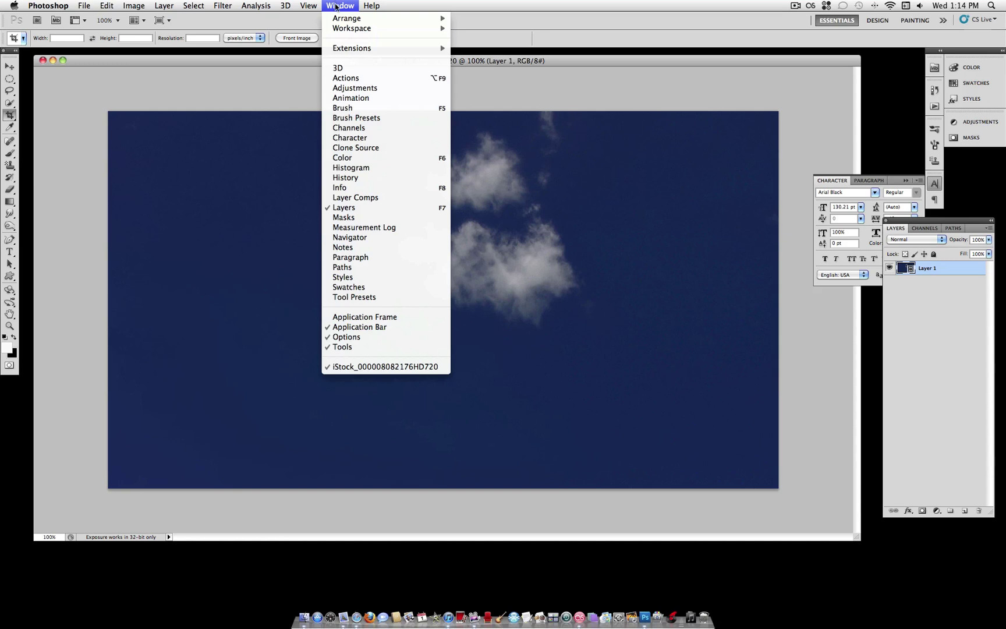
pyautogui.click(369, 102)
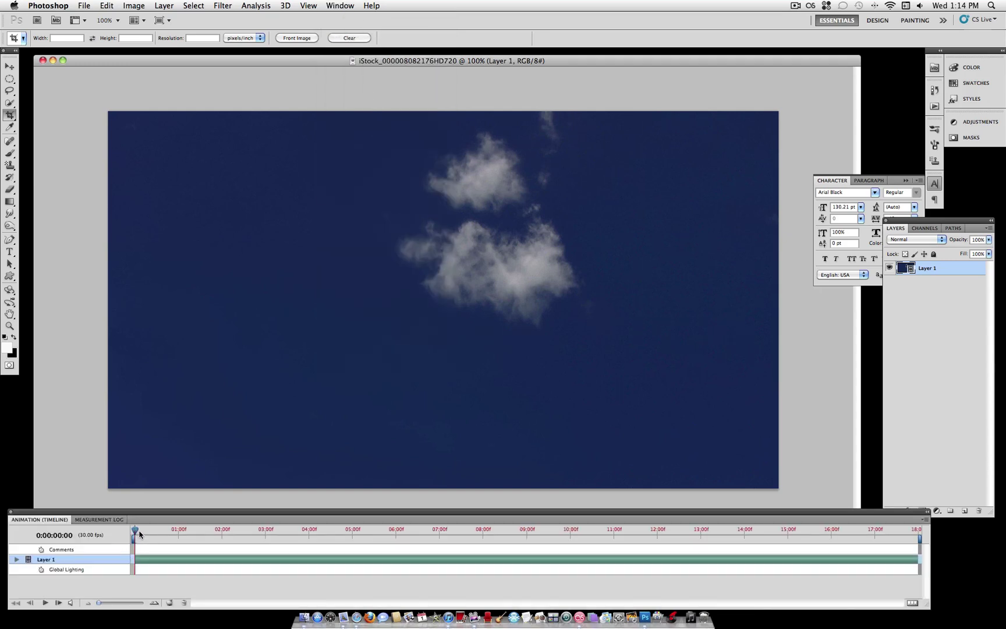
pyautogui.moveTo(135, 531); pyautogui.dragTo(933, 533)
pyautogui.moveTo(847, 533); pyautogui.dragTo(188, 528)
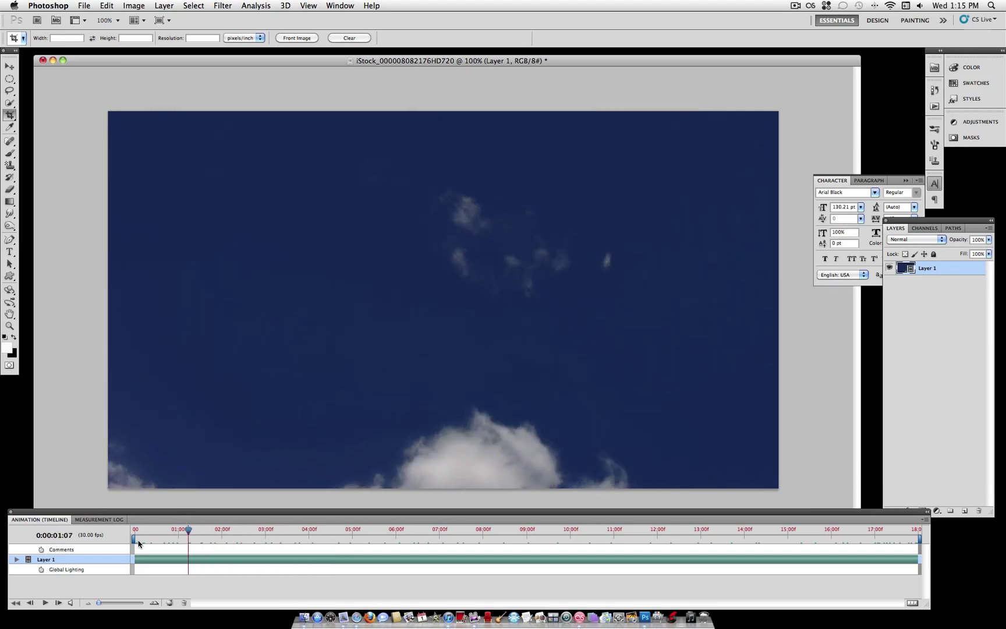
# Narrow the timeline work area to roughly 05:00–08:00, previewing the footage inside it.
pyautogui.moveTo(134, 539)
pyautogui.mouseDown()
pyautogui.moveTo(185, 539)
pyautogui.moveTo(124, 539)
pyautogui.moveTo(187, 541)
pyautogui.mouseUp()
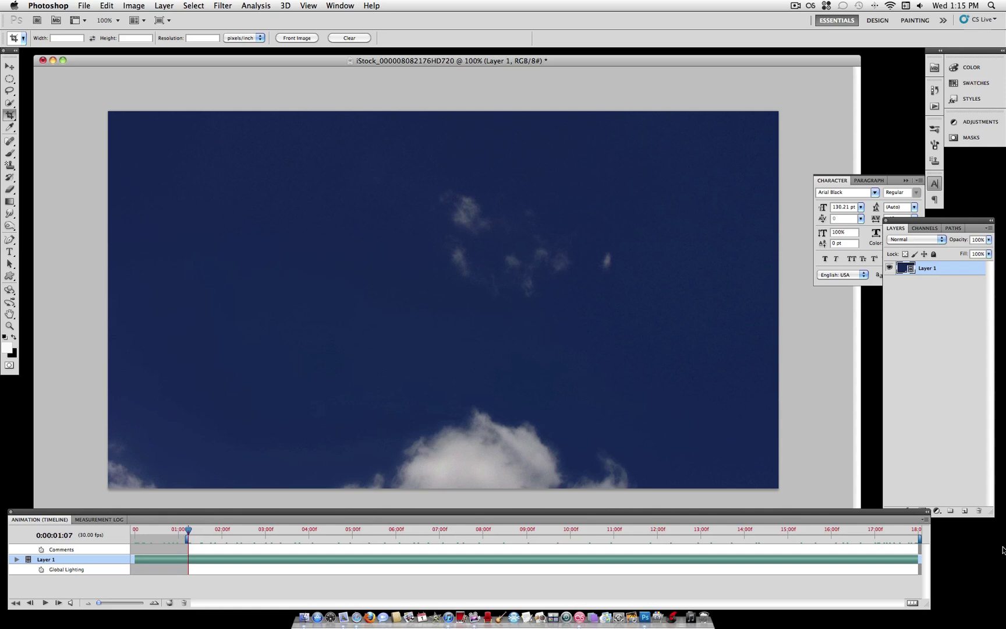
pyautogui.moveTo(918, 540); pyautogui.dragTo(255, 539)
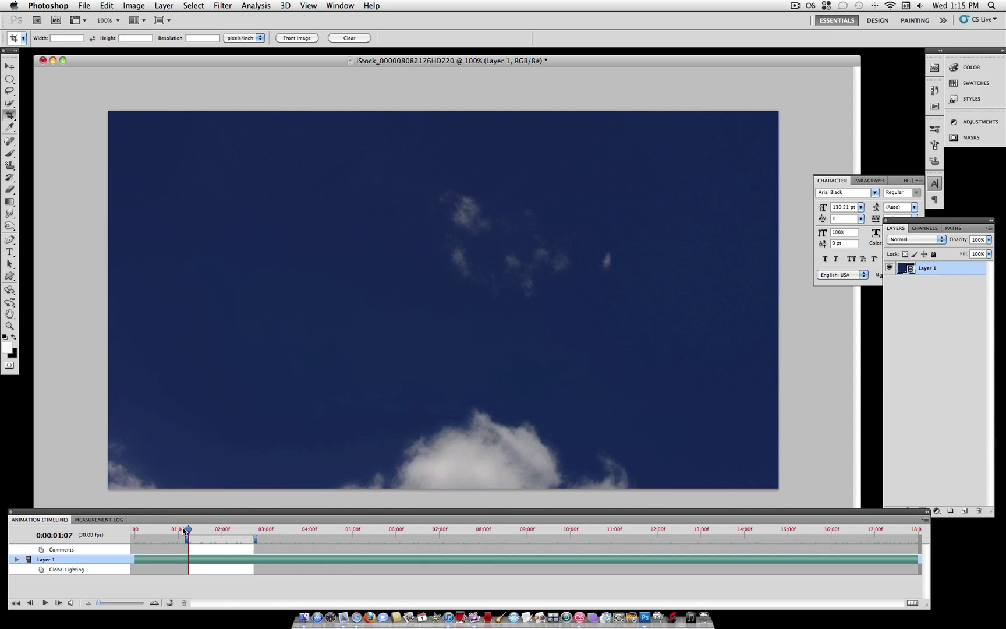
pyautogui.press('space')
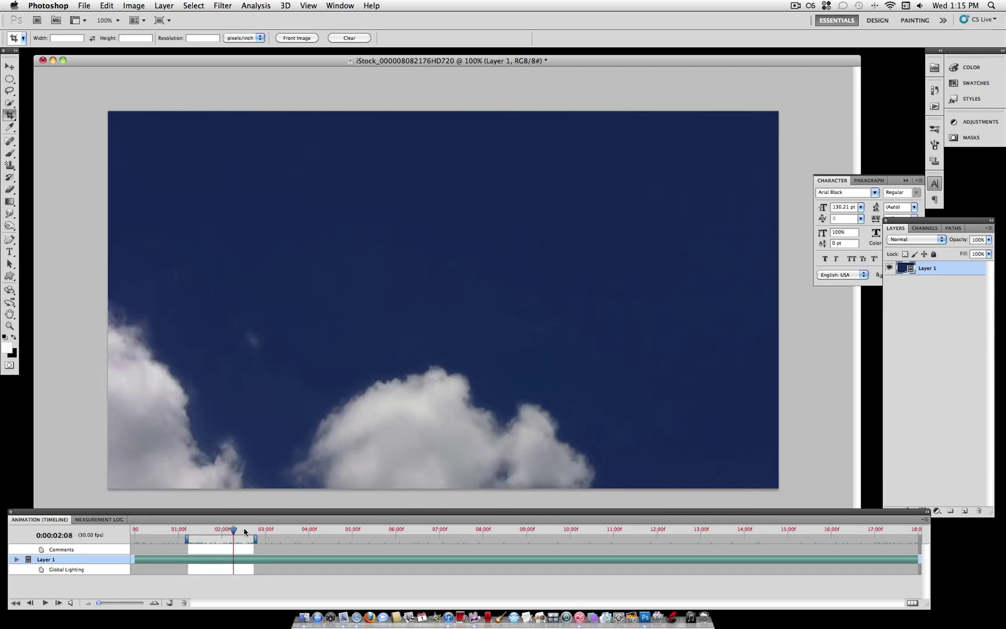
pyautogui.moveTo(253, 538); pyautogui.dragTo(482, 540)
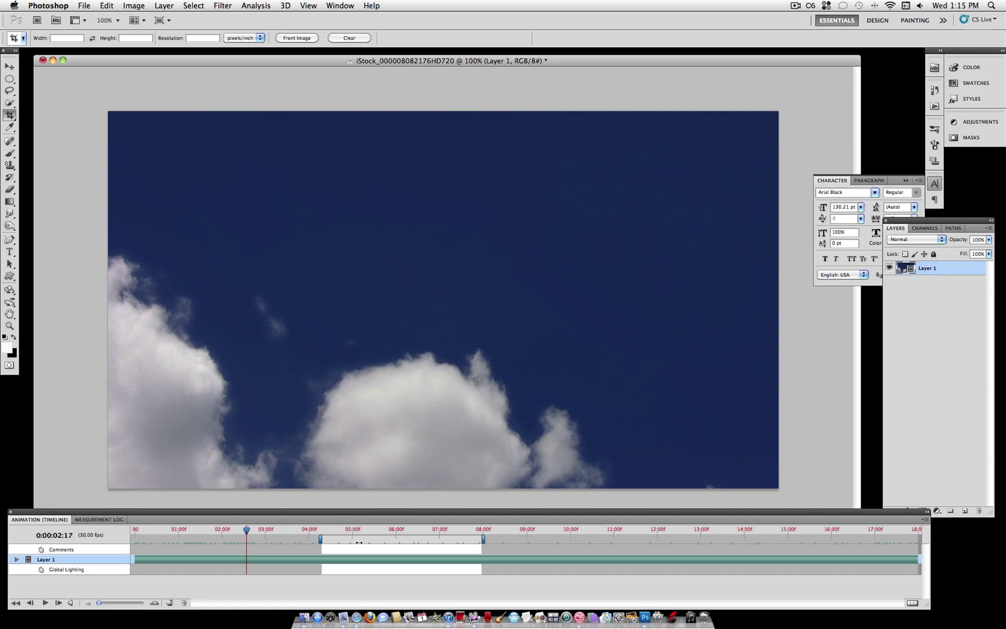
pyautogui.moveTo(321, 541); pyautogui.dragTo(352, 540)
pyautogui.moveTo(245, 530); pyautogui.dragTo(347, 539)
pyautogui.moveTo(483, 539); pyautogui.dragTo(486, 540)
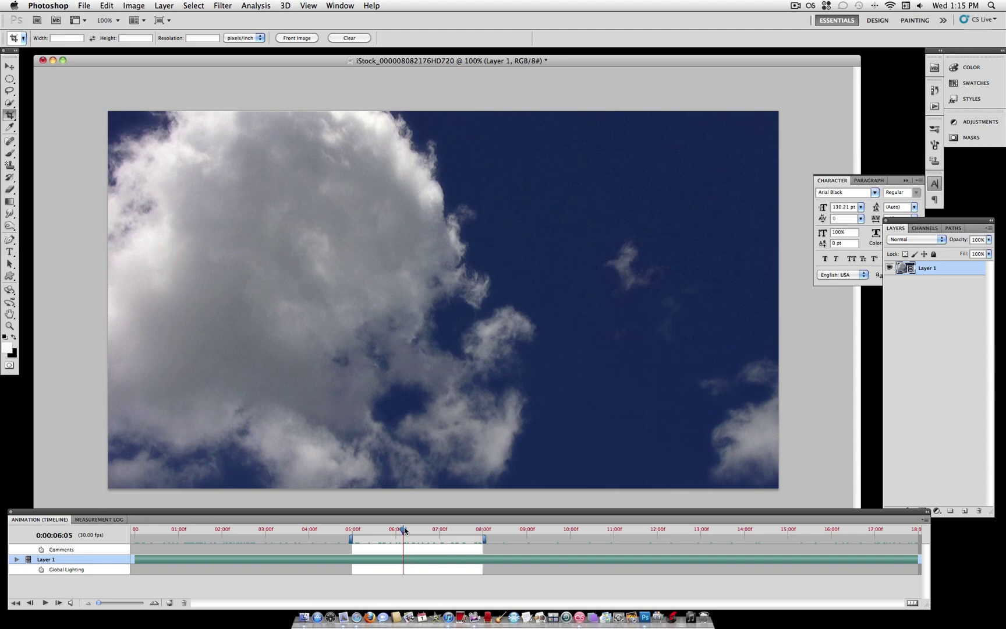
# Expand Layer 1's timeline properties and add an Opacity keyframe at 05:00.
pyautogui.click(16, 560)
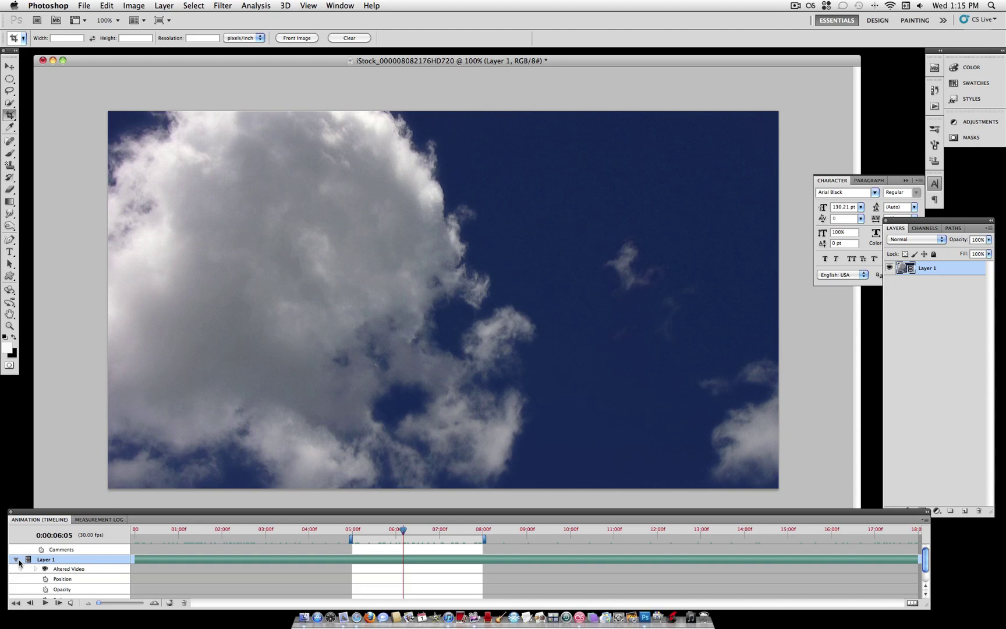
pyautogui.scroll(-2, 224, 584)
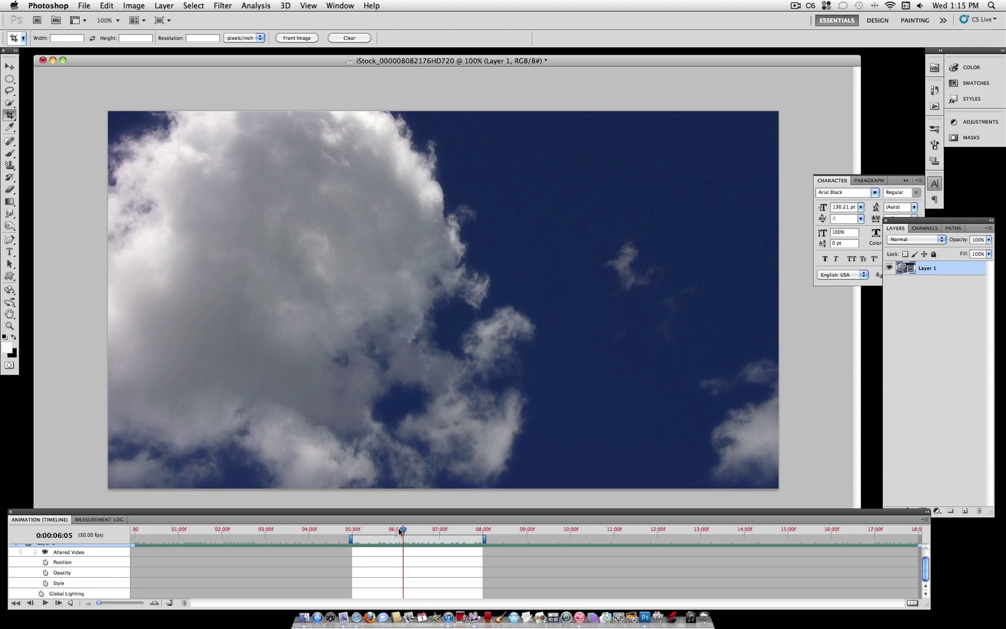
pyautogui.moveTo(403, 529); pyautogui.dragTo(353, 531)
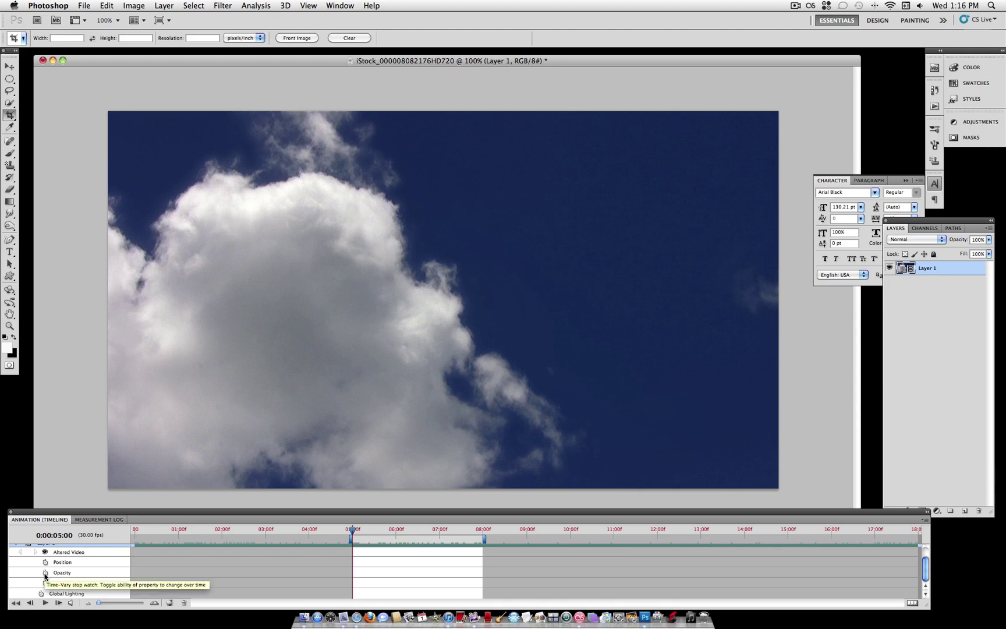
pyautogui.click(45, 573)
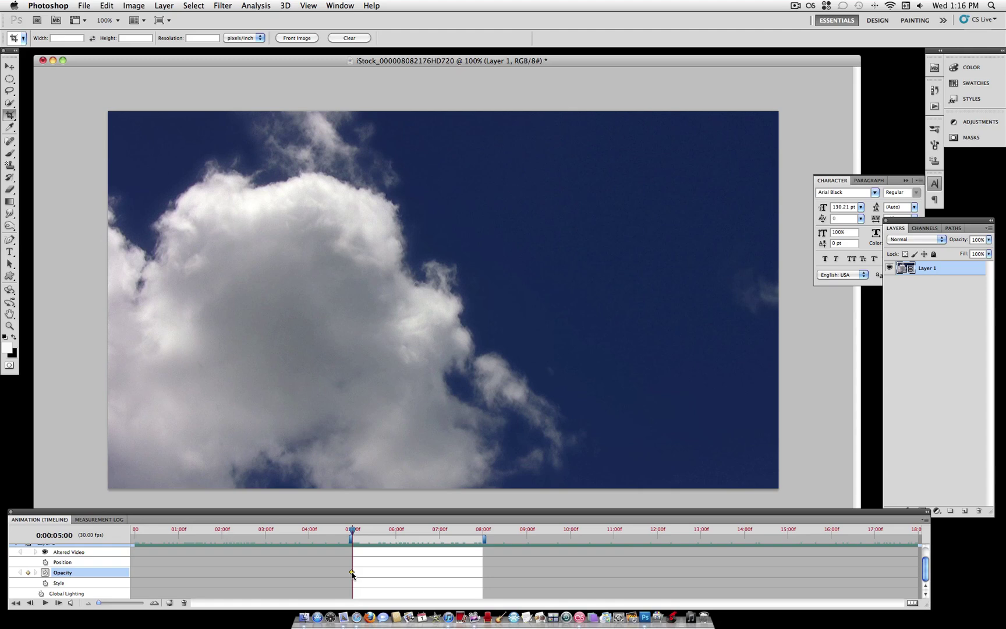
# Key Layer 1's opacity at 0% at 05:00 and 100% at 08:00, previewing mid-fade.
pyautogui.click(10, 66)
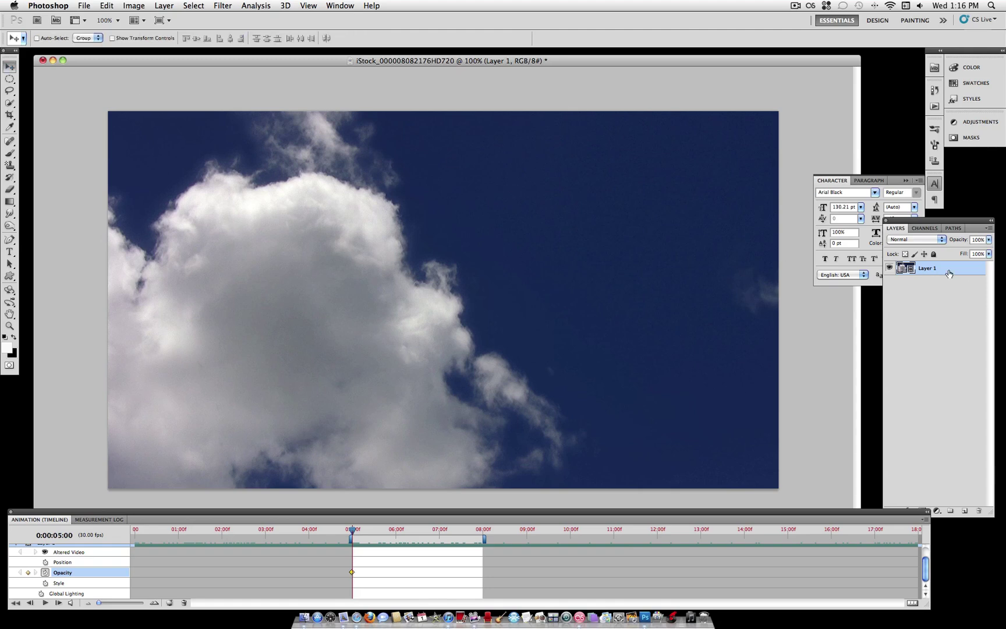
pyautogui.moveTo(689, 284)
pyautogui.mouseDown()
pyautogui.moveTo(629, 285)
pyautogui.moveTo(726, 285)
pyautogui.moveTo(698, 283)
pyautogui.mouseUp()
pyautogui.moveTo(990, 240); pyautogui.dragTo(934, 252)
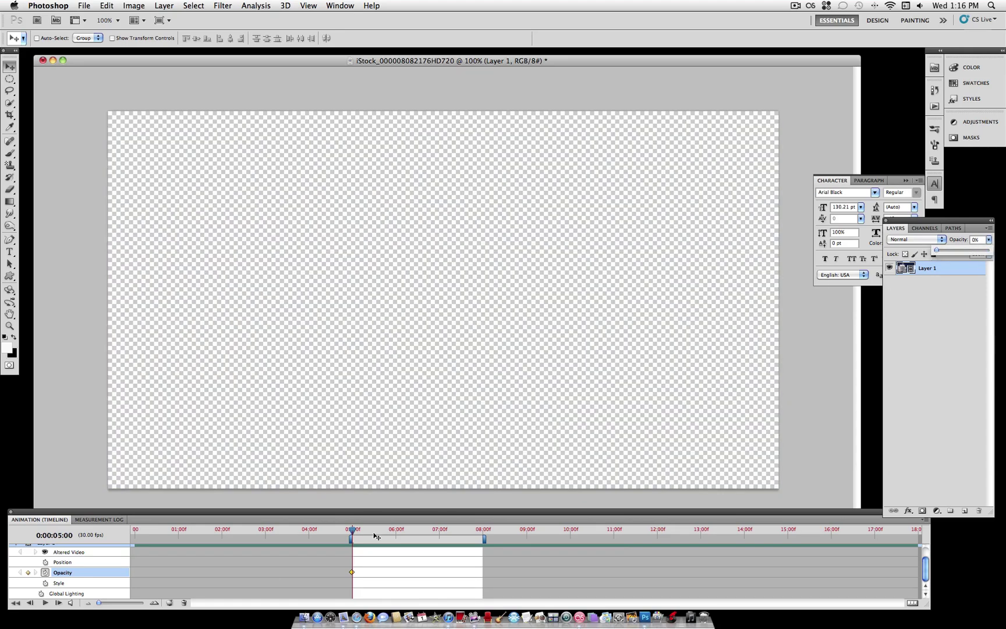
pyautogui.moveTo(377, 531); pyautogui.dragTo(483, 537)
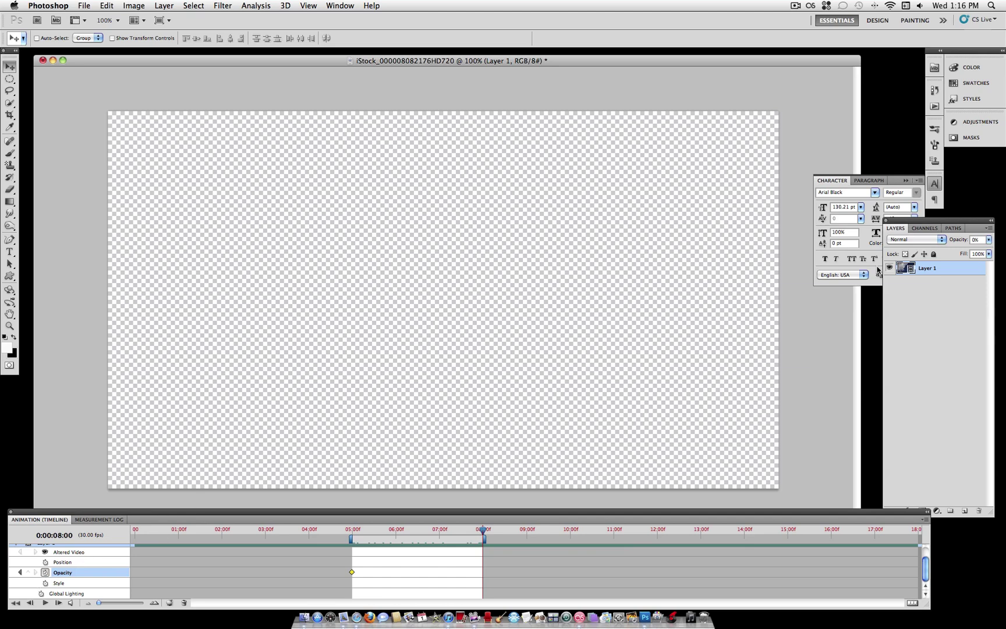
pyautogui.click(988, 240)
pyautogui.moveTo(967, 251); pyautogui.dragTo(993, 253)
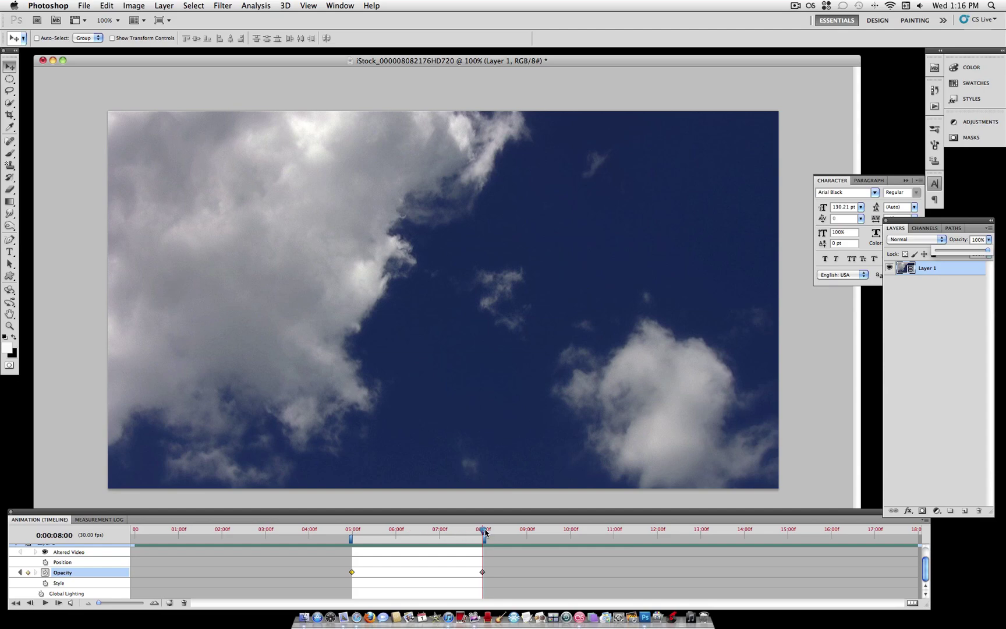
pyautogui.moveTo(484, 531); pyautogui.dragTo(439, 535)
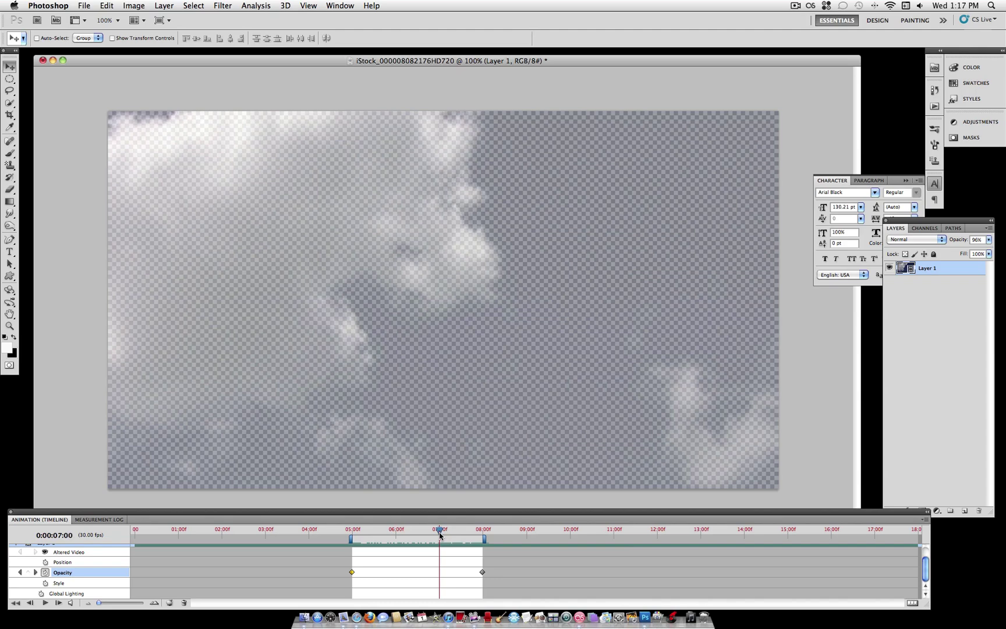
# Set the 05:00 and 08:00 opacity keyframes to hold interpolation and preview the abrupt change.
pyautogui.rightClick(352, 572)
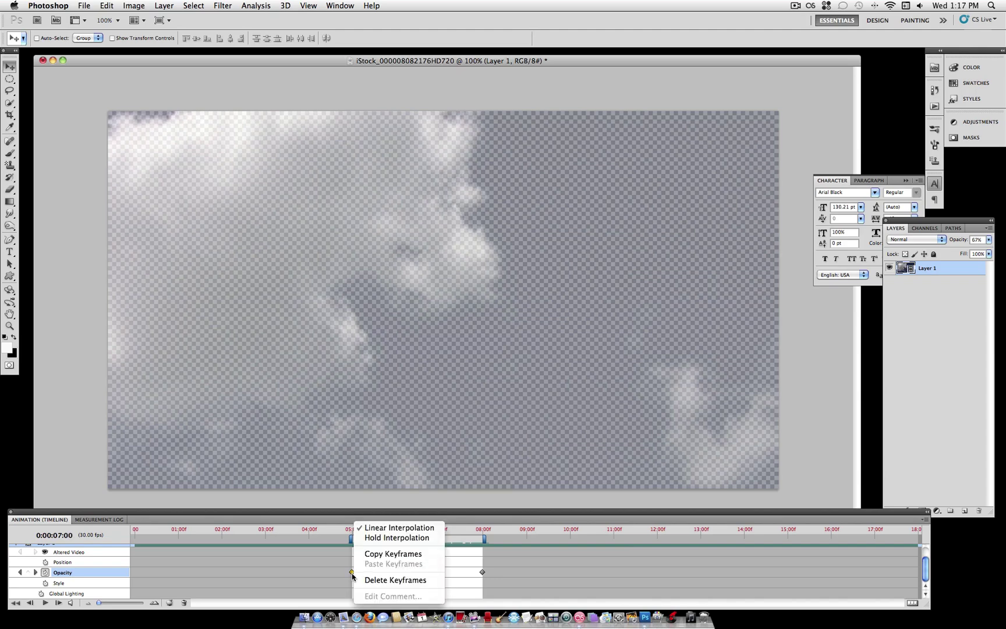
pyautogui.click(385, 539)
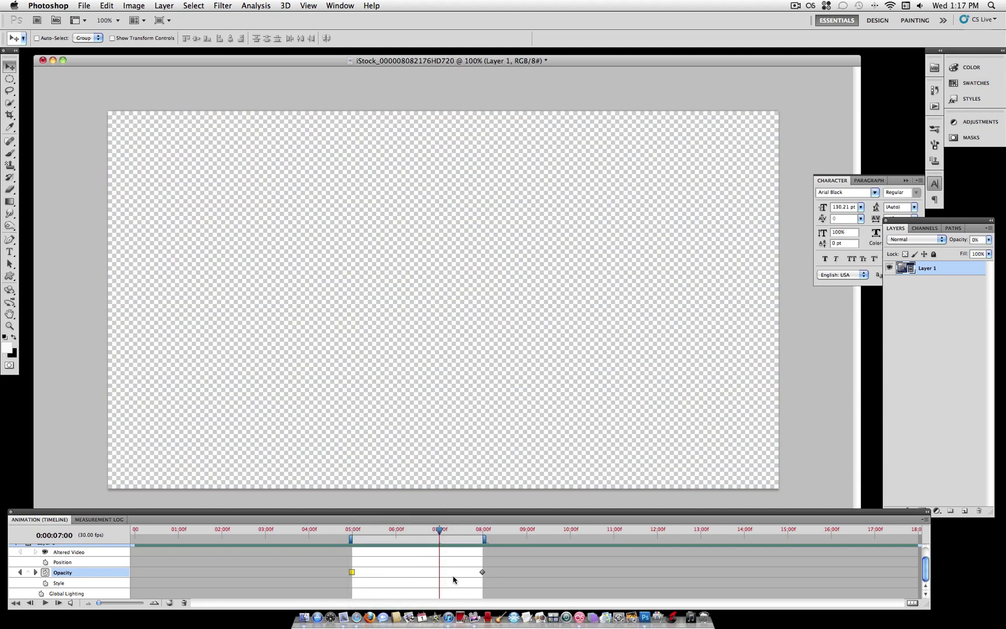
pyautogui.rightClick(482, 572)
pyautogui.click(498, 538)
pyautogui.moveTo(439, 530); pyautogui.dragTo(473, 542)
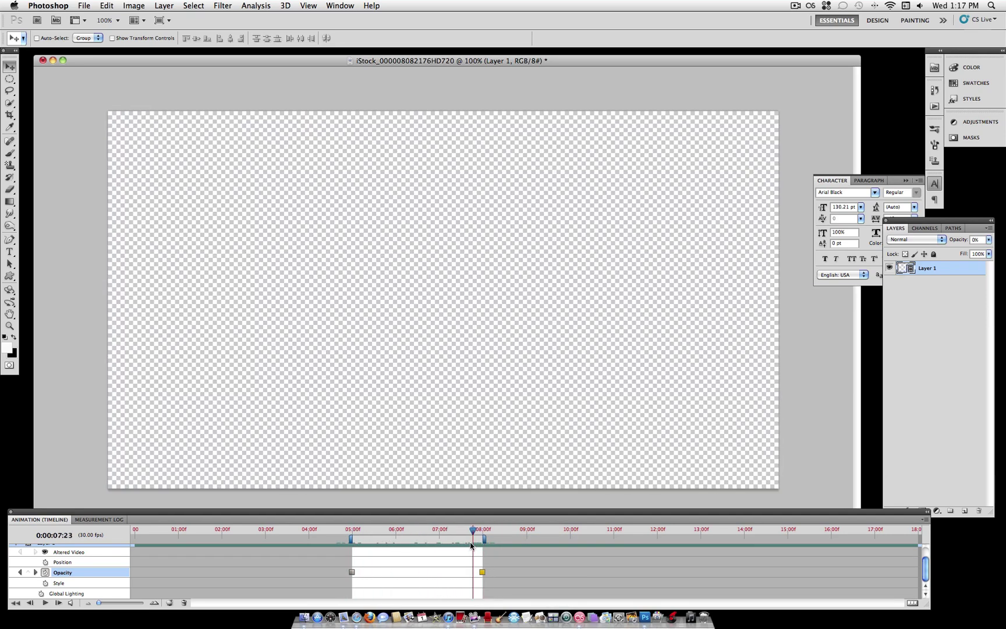
# Delete the 05:00 and 08:00 opacity keyframes and return the playhead to 04:29.
pyautogui.rightClick(352, 572)
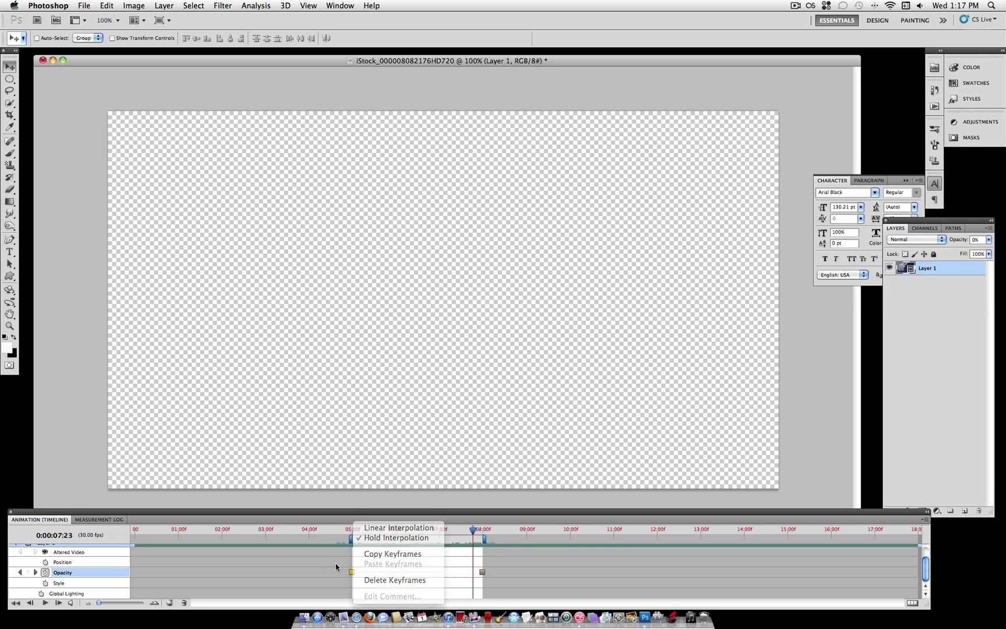
pyautogui.click(335, 563)
pyautogui.rightClick(351, 572)
pyautogui.click(440, 580)
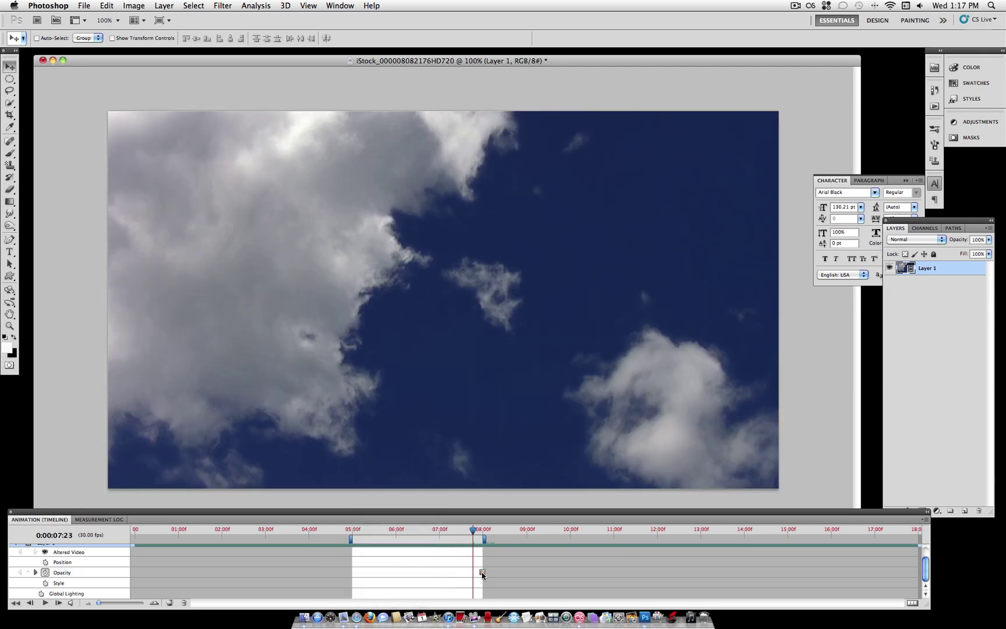
pyautogui.rightClick(482, 572)
pyautogui.click(510, 580)
pyautogui.moveTo(472, 530); pyautogui.dragTo(351, 532)
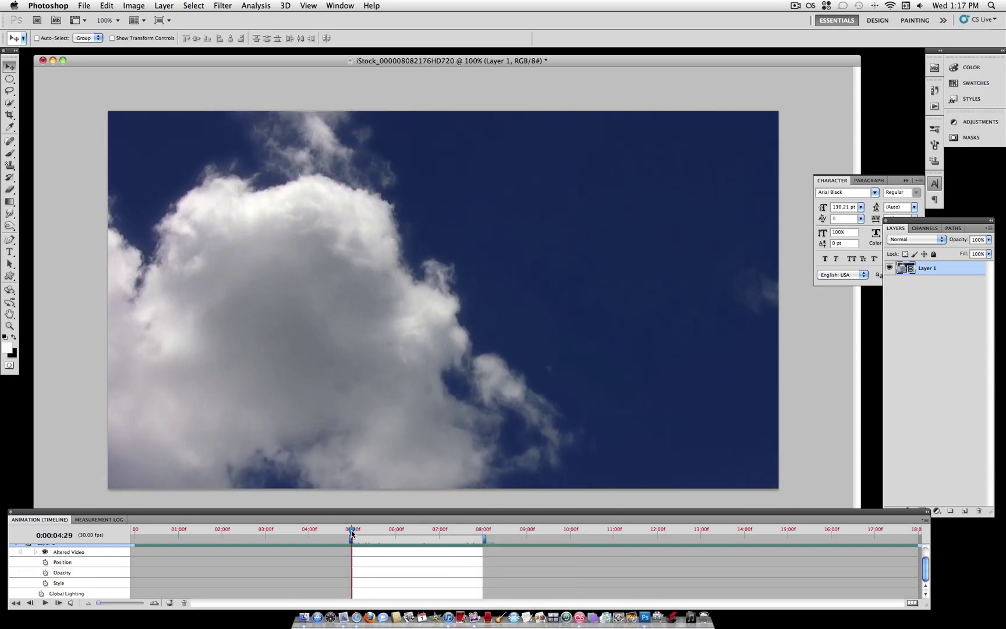
# Add a text layer reading 'JUSTTHISGOOD' on the big cloud and shift it right.
pyautogui.click(10, 252)
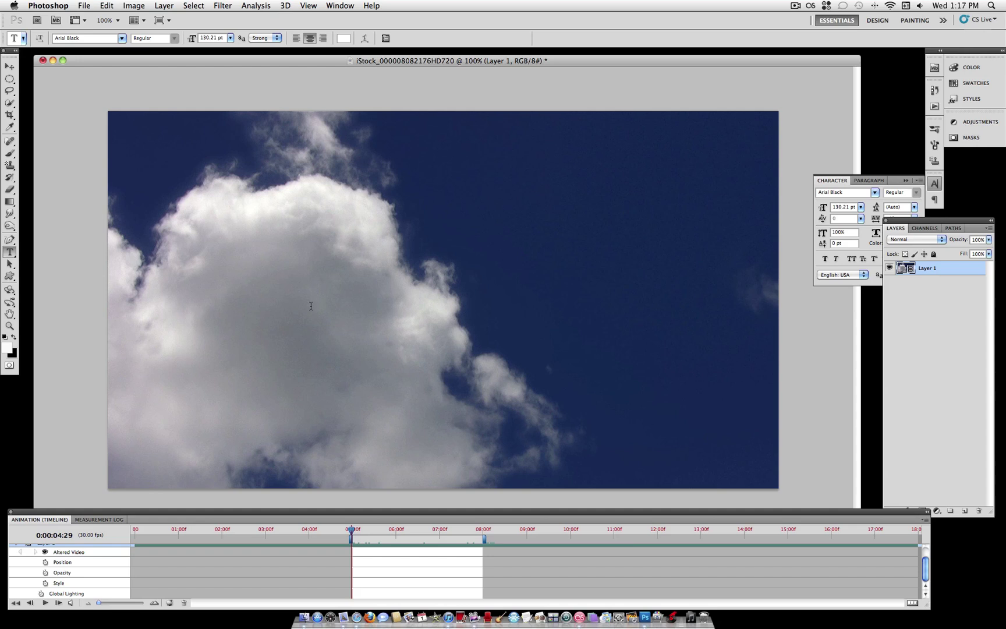
pyautogui.click(318, 307)
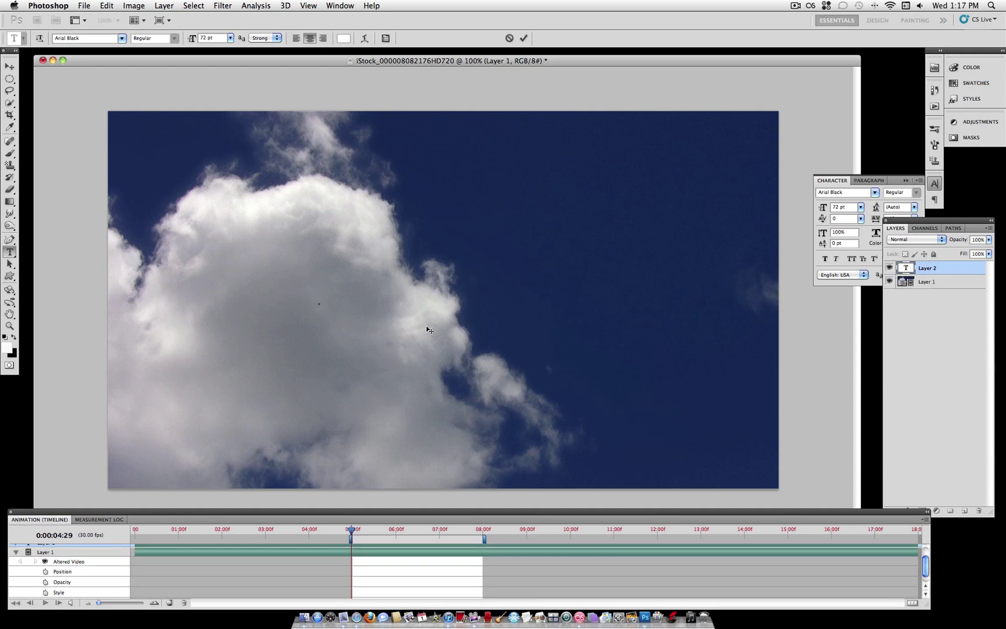
pyautogui.write('JUST')
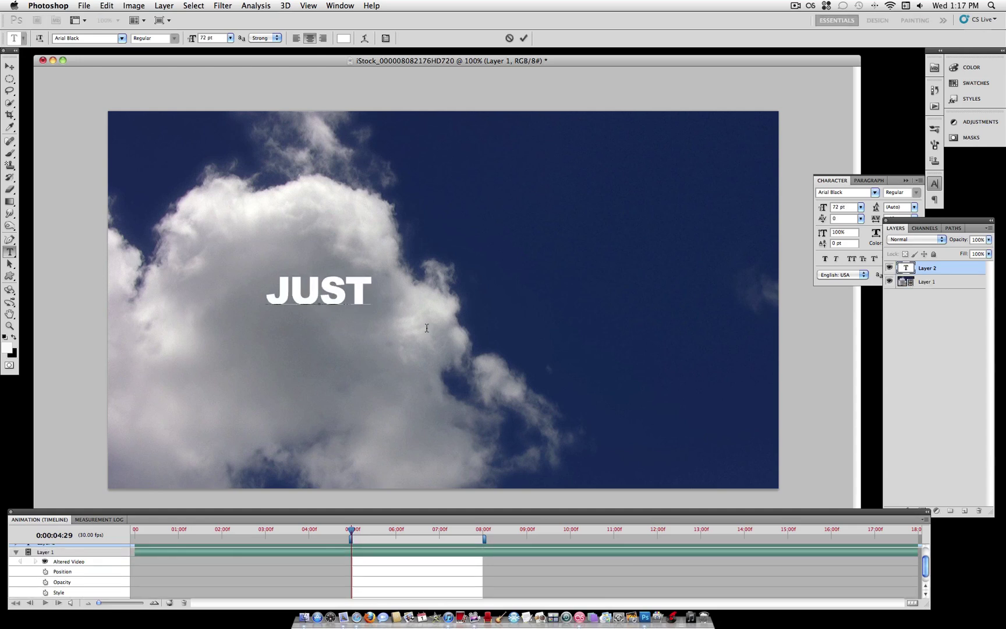
pyautogui.write('THISGOOD')
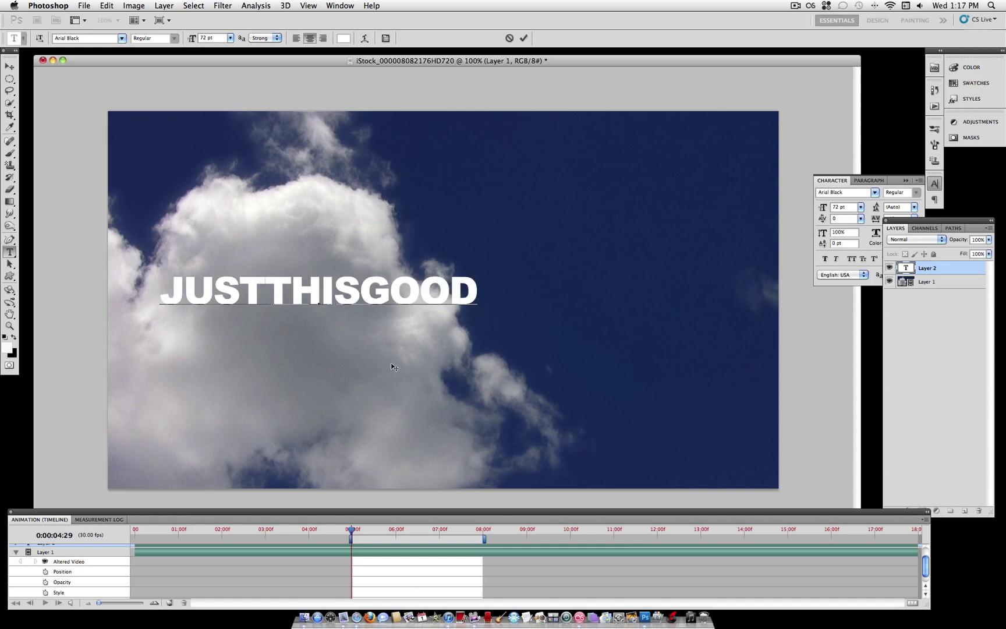
pyautogui.moveTo(393, 366); pyautogui.dragTo(505, 364)
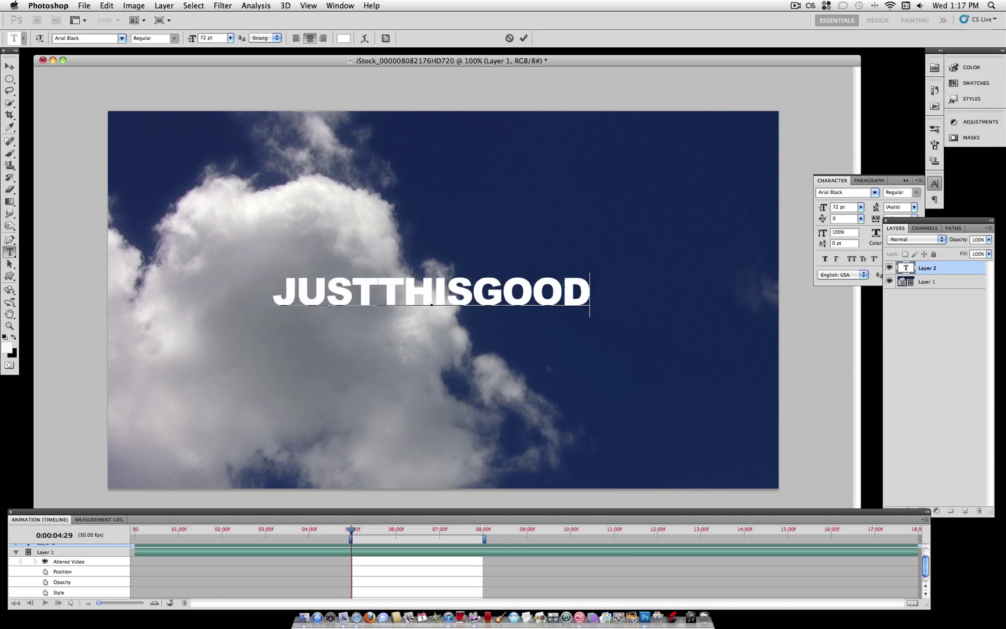
# Enlarge the JUSTTHISGOOD text to 102 pt.
pyautogui.moveTo(590, 294); pyautogui.dragTo(273, 294)
pyautogui.click(231, 38)
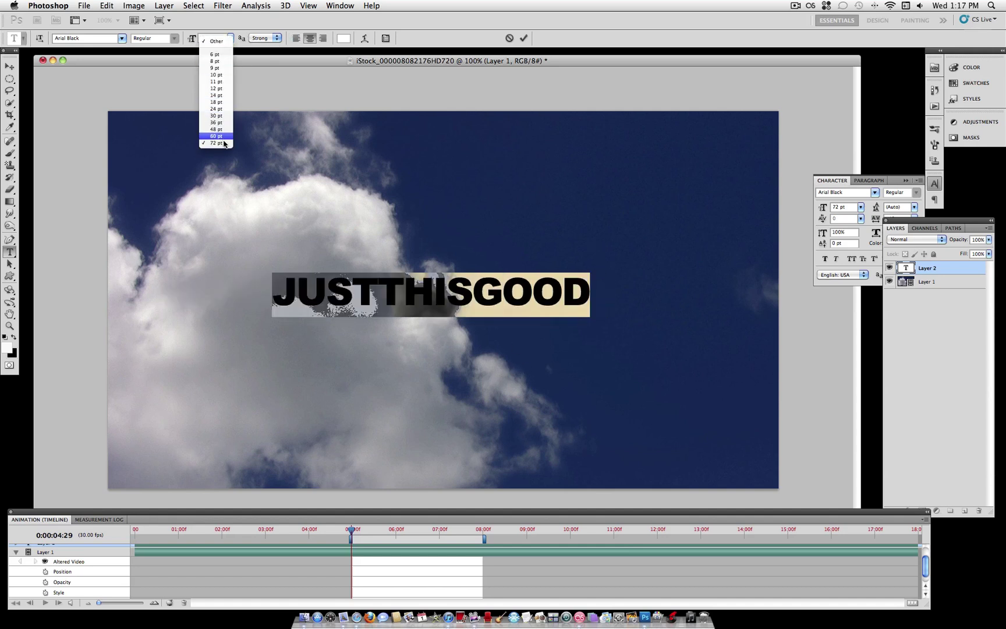
pyautogui.click(212, 37)
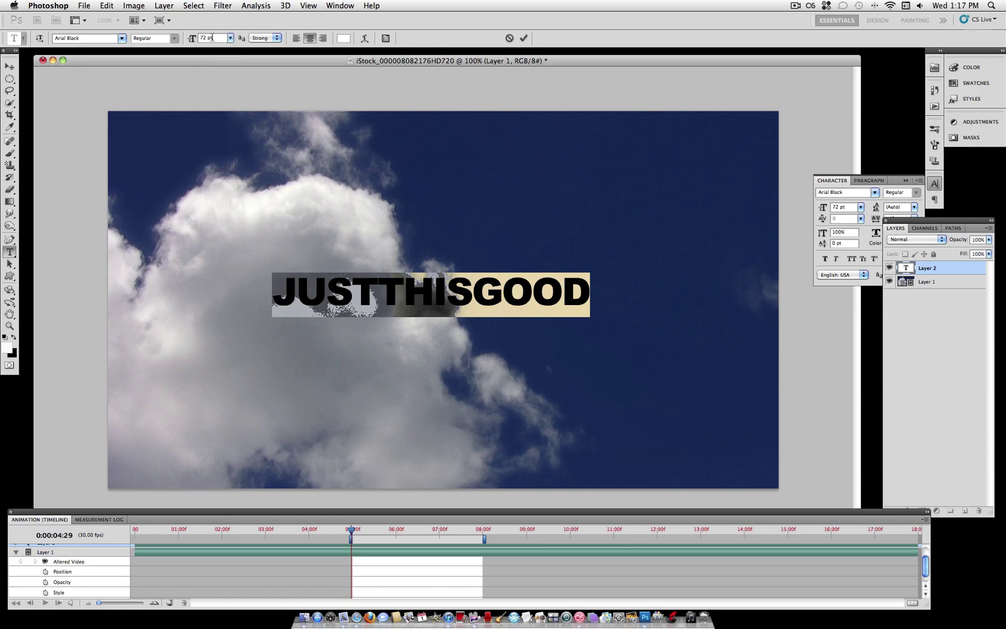
pyautogui.hotkey('shift', 'Up')
pyautogui.hotkey('shift', 'Up')
pyautogui.hotkey('shift', 'Up')
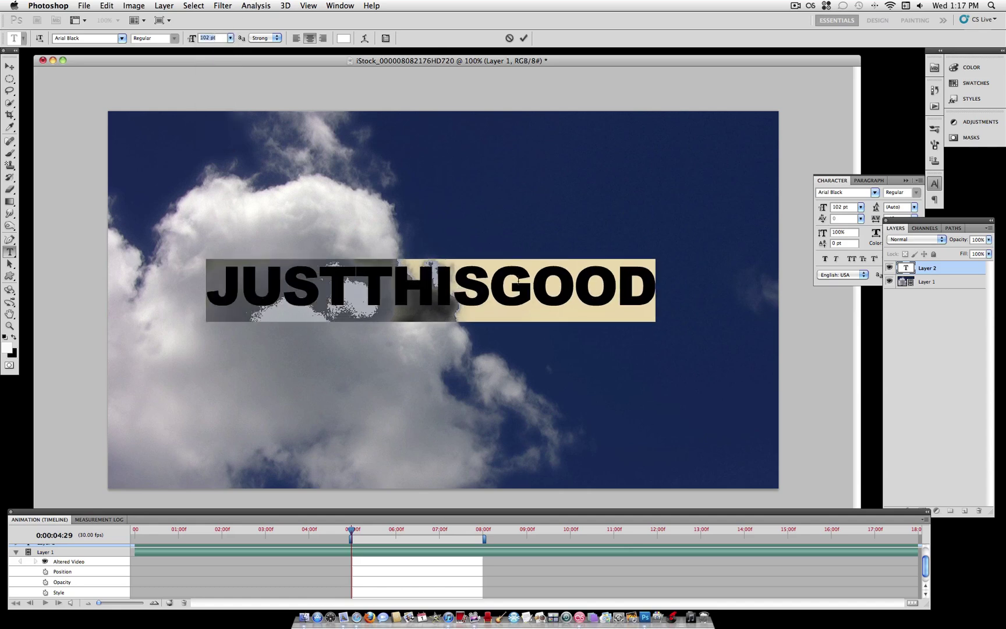
pyautogui.click(518, 281)
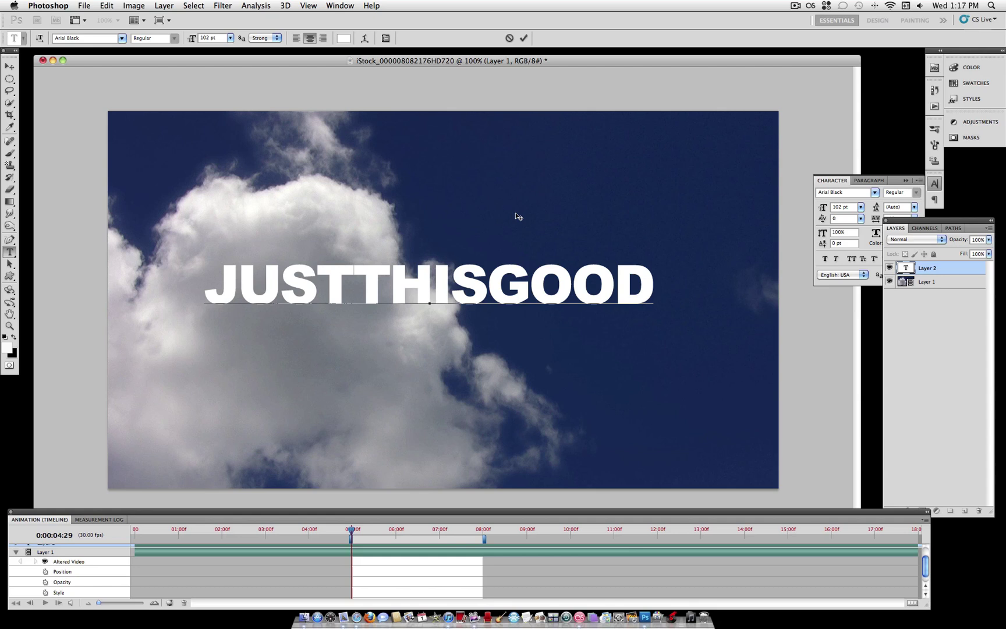
# Commit the JUSTTHISGOOD text, collapse Layer 1's track, and expand the text track's Position, Opacity, Style and Text Warp properties.
pyautogui.click(935, 269)
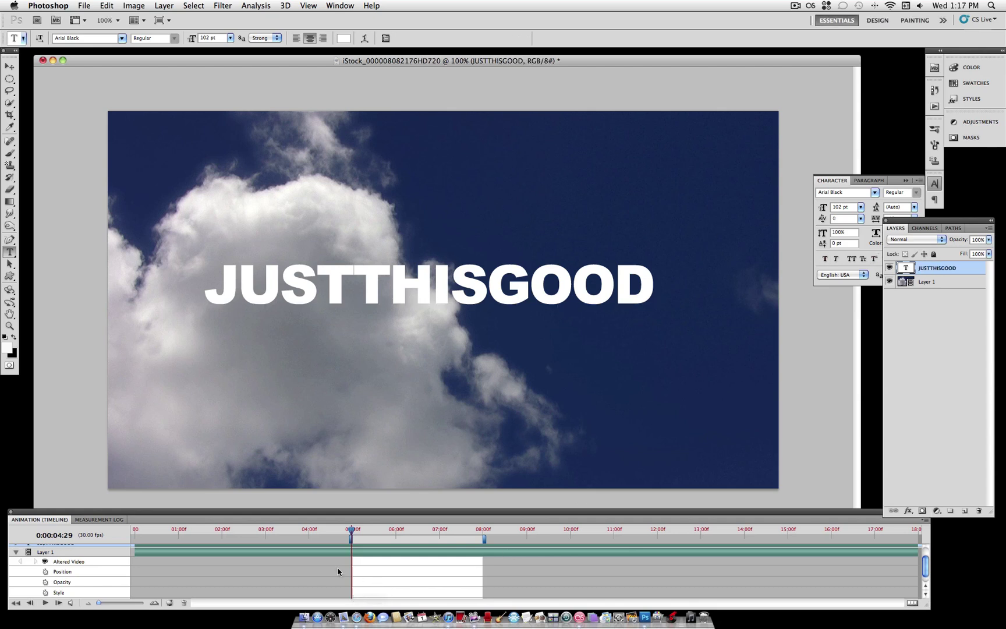
pyautogui.click(16, 552)
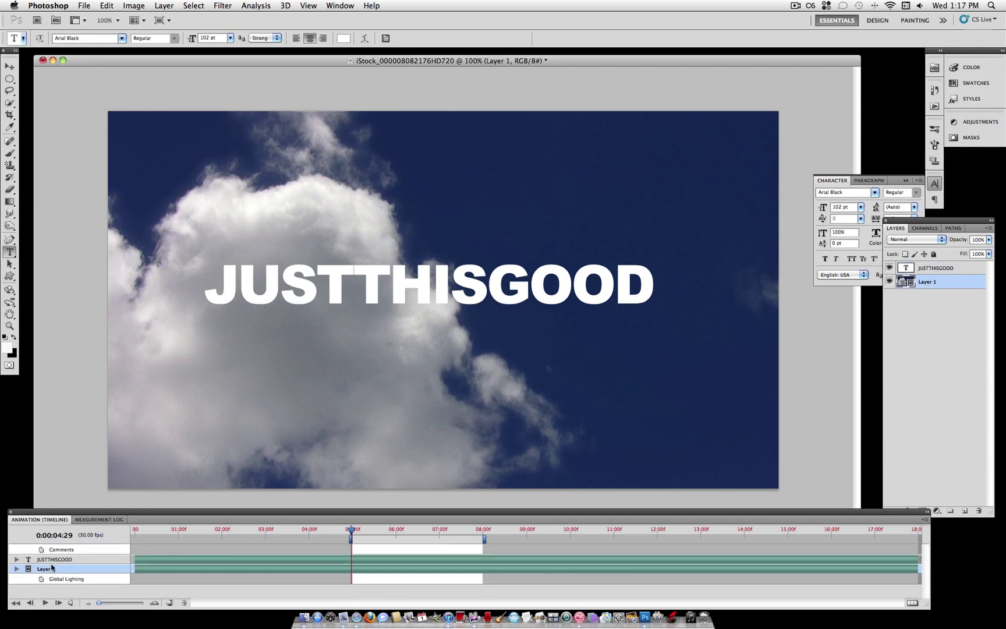
pyautogui.click(41, 560)
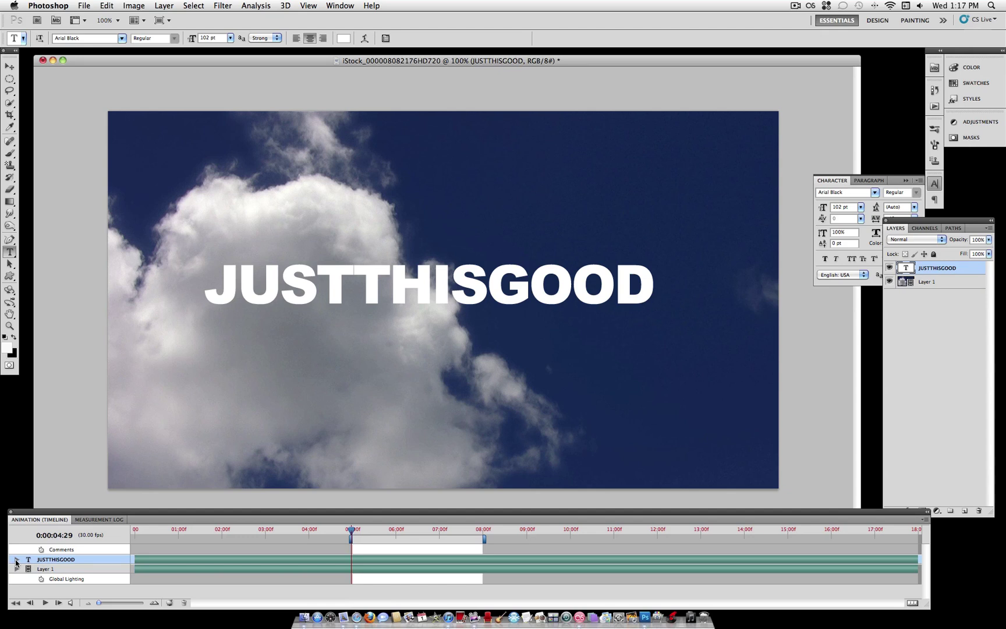
pyautogui.click(16, 560)
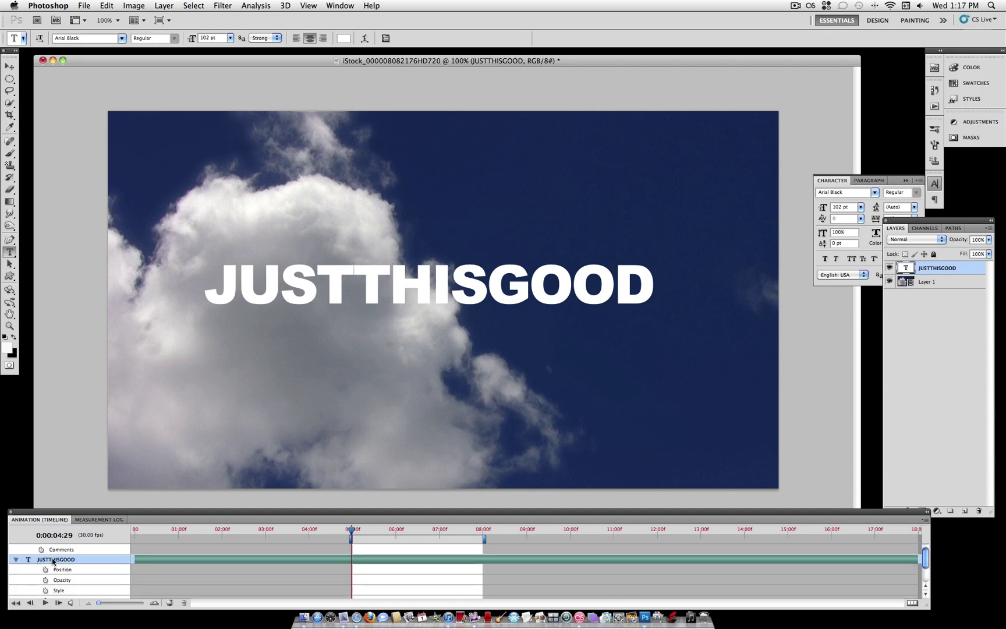
pyautogui.scroll(-1, 62, 570)
pyautogui.moveTo(162, 515); pyautogui.dragTo(163, 505)
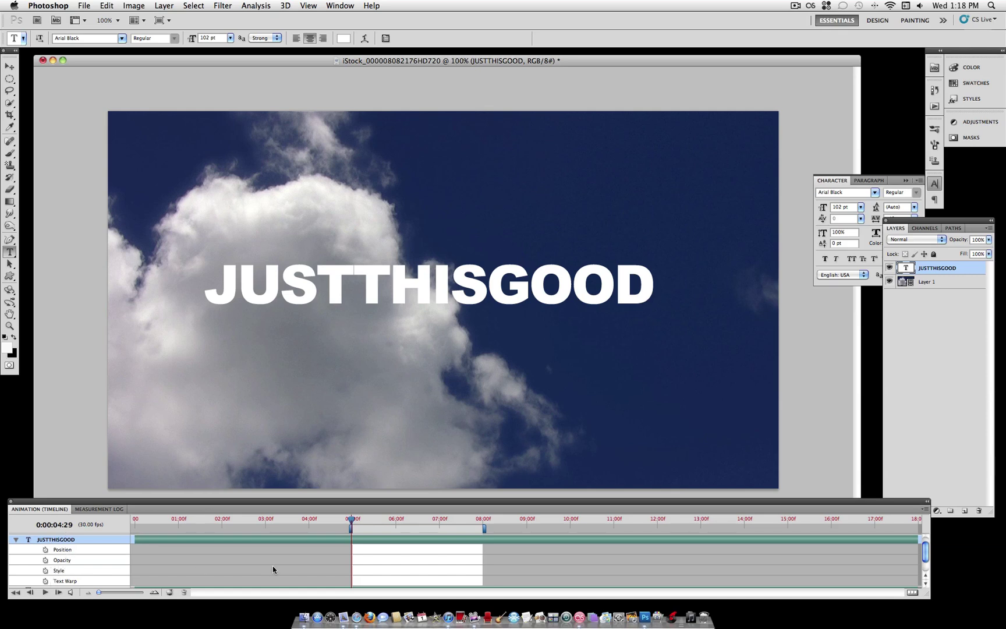
# Key the text's opacity at 0% at 05:00, 100% at 06:14 and 0% at 08:00.
pyautogui.click(45, 560)
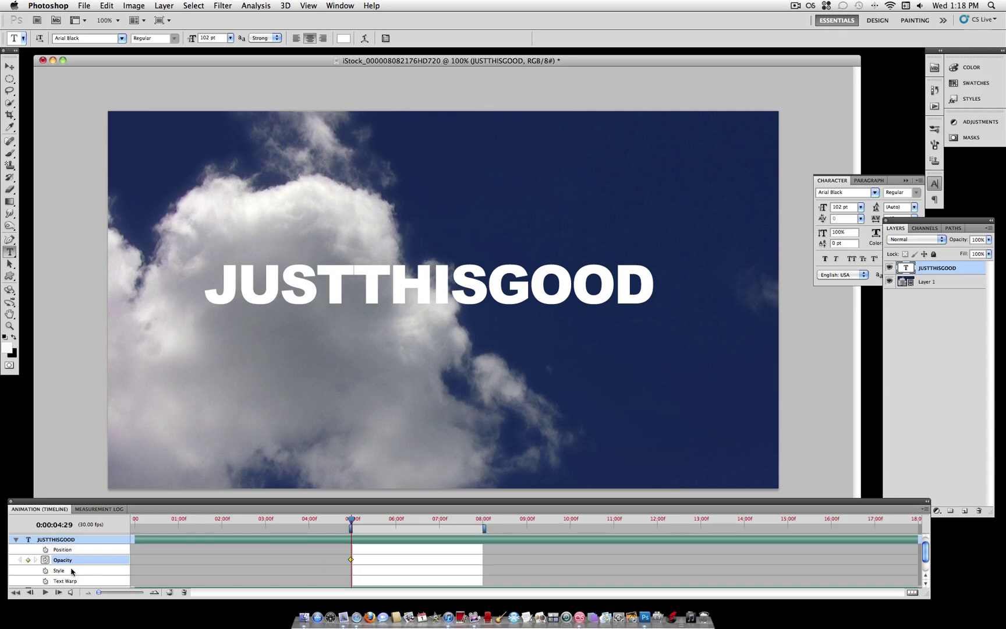
pyautogui.click(989, 239)
pyautogui.moveTo(988, 250); pyautogui.dragTo(935, 252)
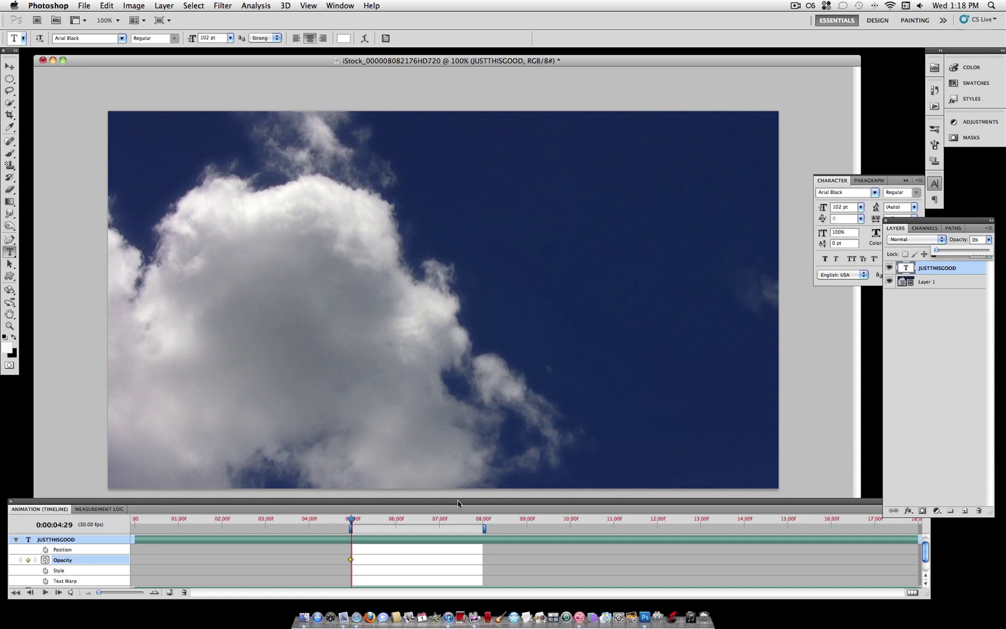
pyautogui.moveTo(356, 520); pyautogui.dragTo(416, 523)
pyautogui.click(988, 239)
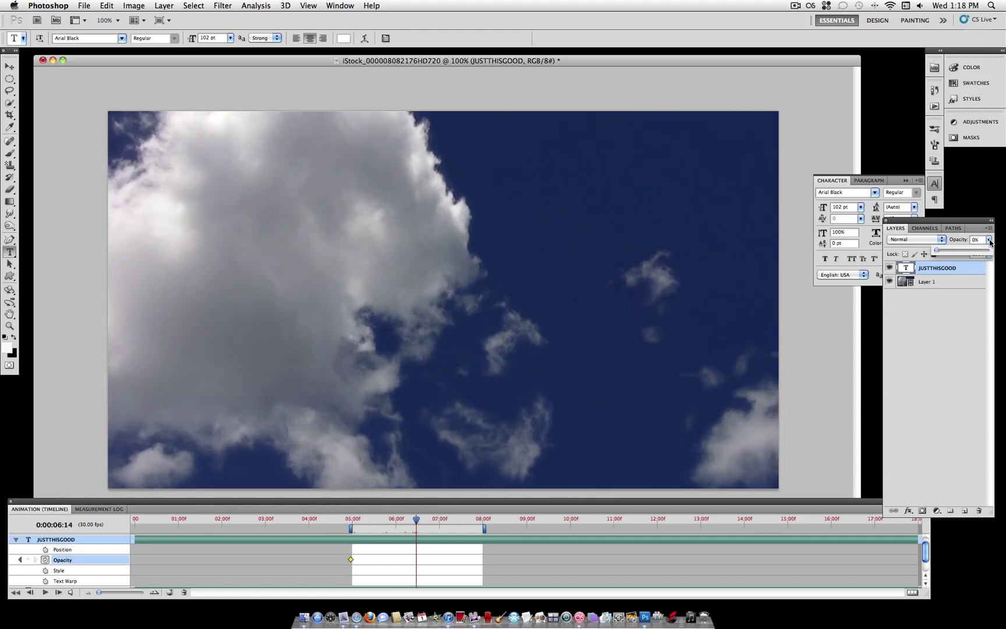
pyautogui.click(988, 250)
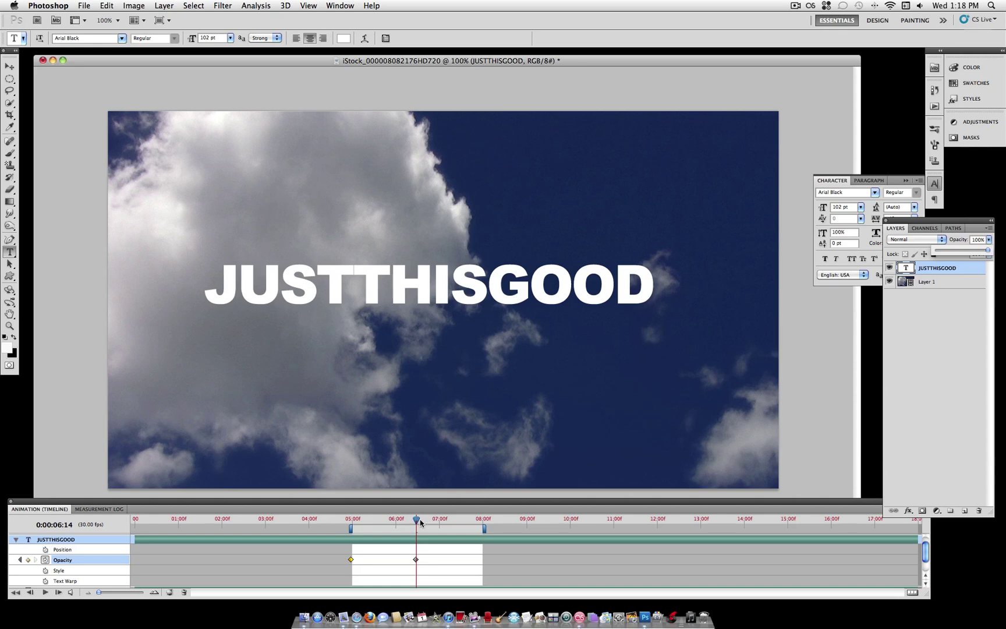
pyautogui.moveTo(416, 522); pyautogui.dragTo(483, 522)
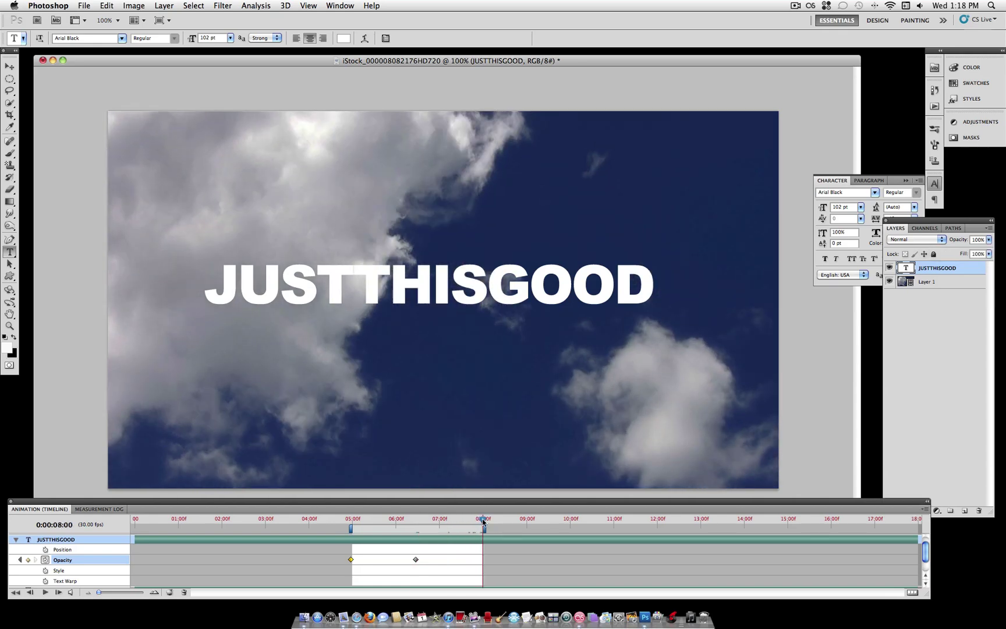
pyautogui.click(988, 240)
pyautogui.moveTo(979, 249); pyautogui.dragTo(917, 254)
pyautogui.moveTo(484, 522); pyautogui.dragTo(348, 526)
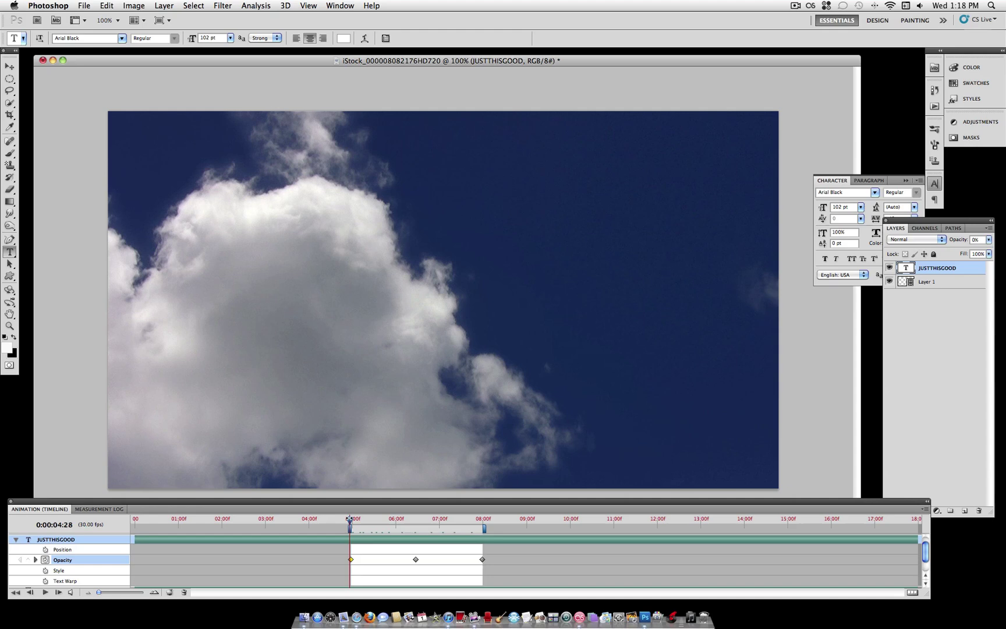
# Play the timeline to watch JUSTTHISGOOD fade in and out over the clouds.
pyautogui.click(46, 592)
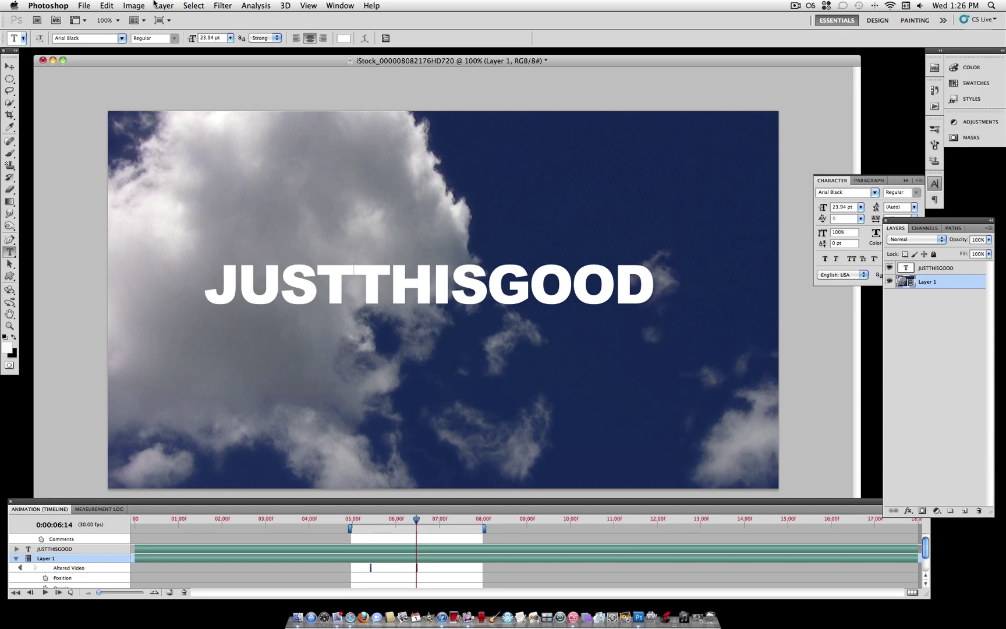
# Resize the image to a width of 310 px, converting the video layer to a smart object.
pyautogui.click(136, 5)
pyautogui.click(177, 98)
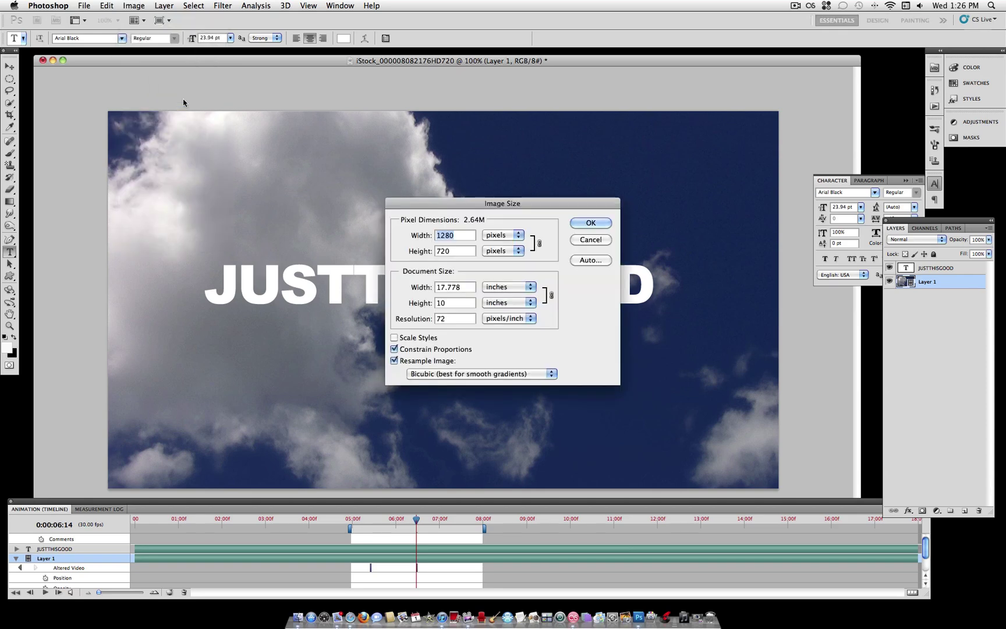
pyautogui.write('310')
pyautogui.press('Return')
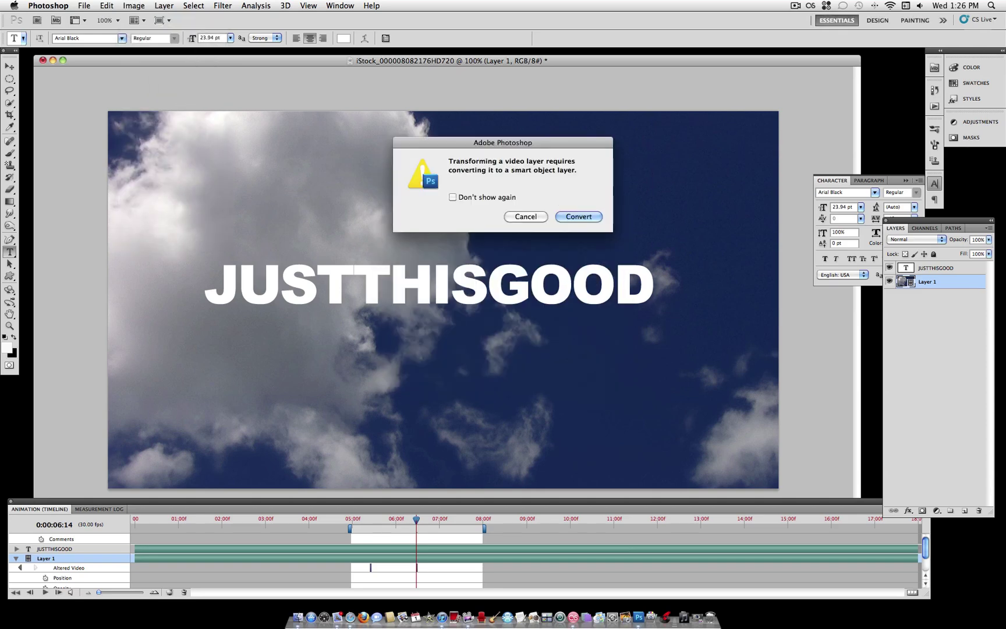
pyautogui.click(579, 216)
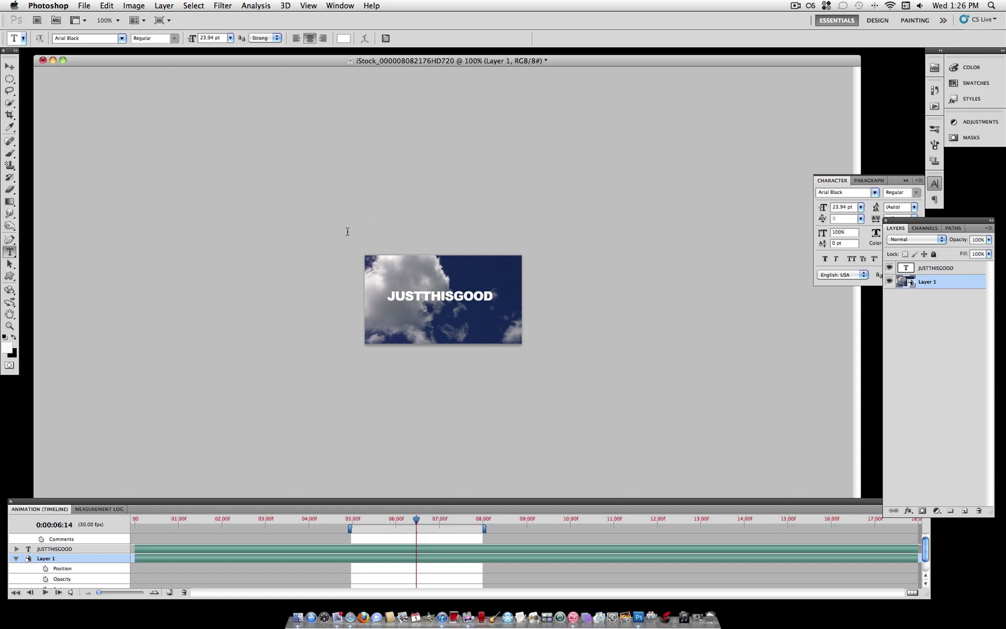
# Bring up the Save for Web & Devices window and move it higher on screen.
pyautogui.click(82, 5)
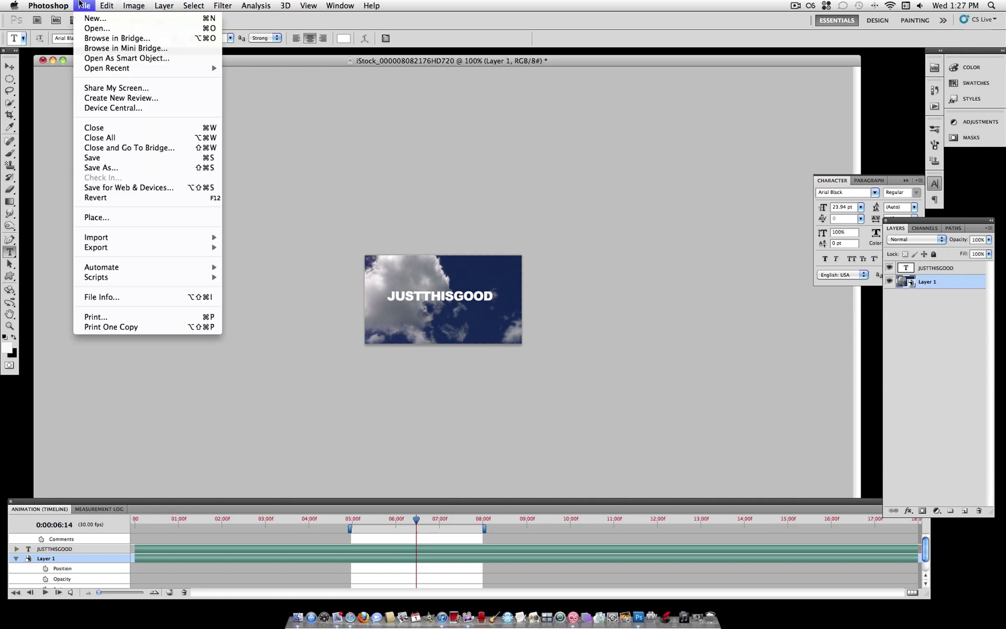
pyautogui.click(195, 189)
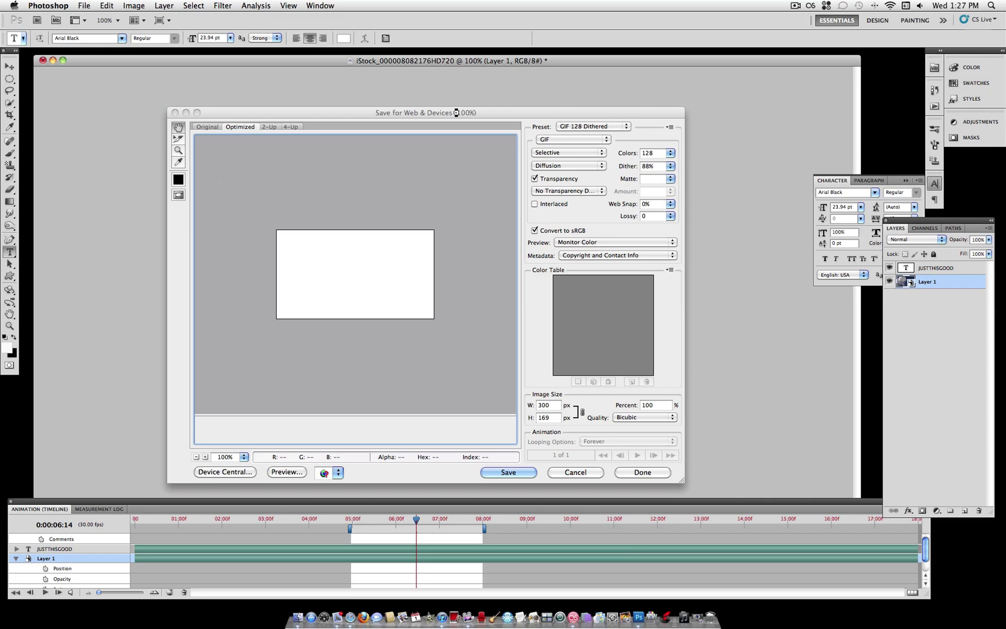
pyautogui.moveTo(456, 112); pyautogui.dragTo(453, 99)
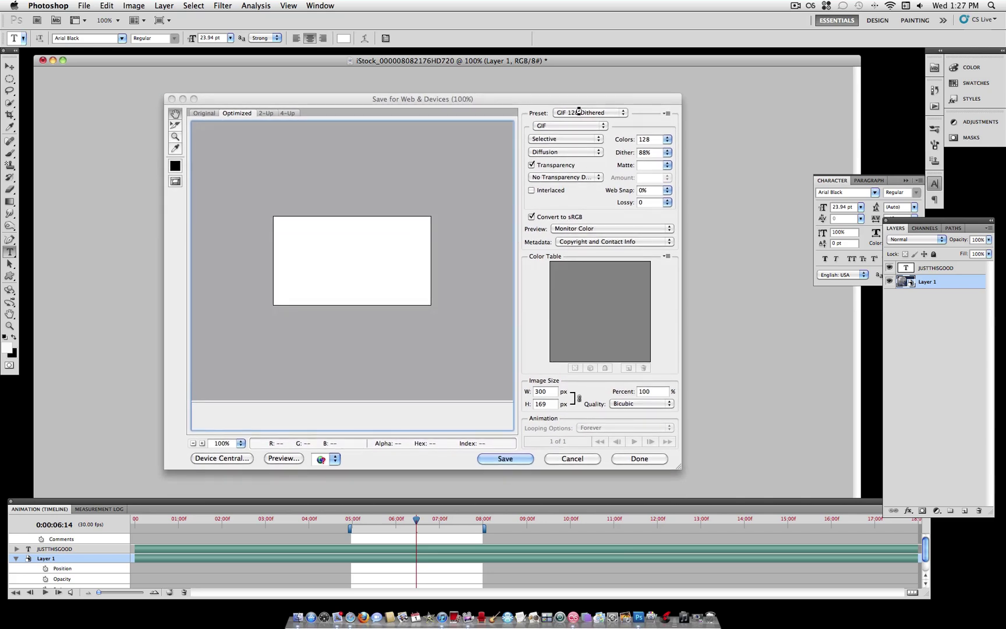
# Confirm the export format is GIF with the GIF 128 Dithered preset.
pyautogui.click(604, 127)
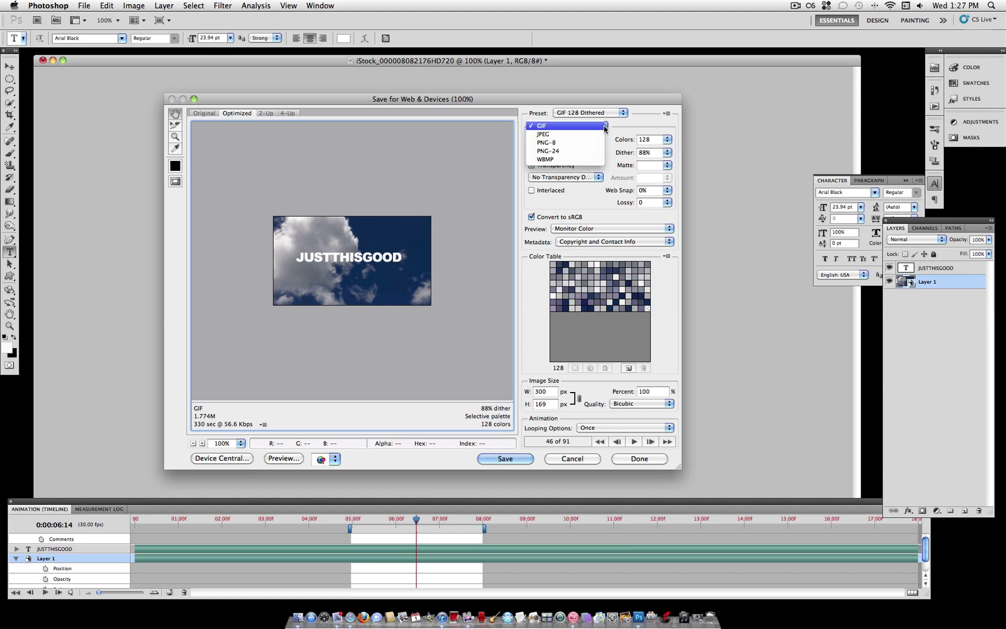
pyautogui.click(594, 127)
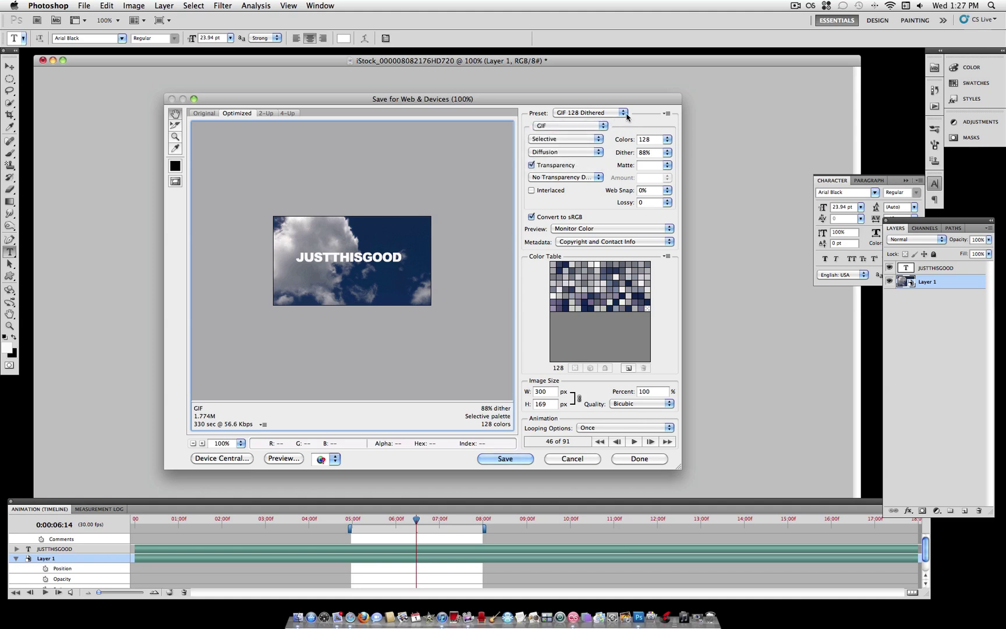
pyautogui.click(623, 113)
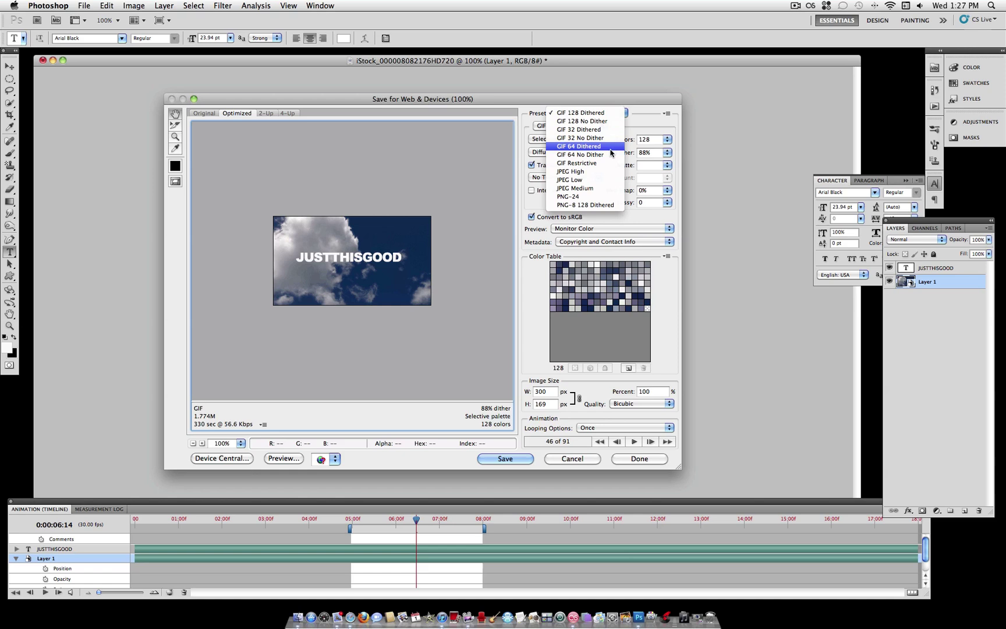
pyautogui.click(611, 113)
pyautogui.click(624, 114)
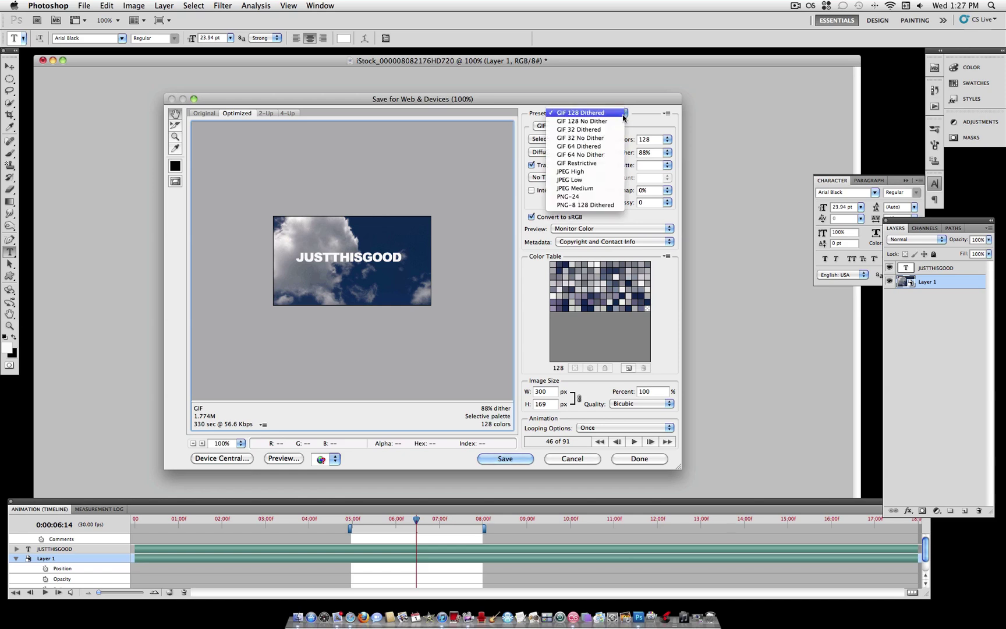
pyautogui.click(622, 115)
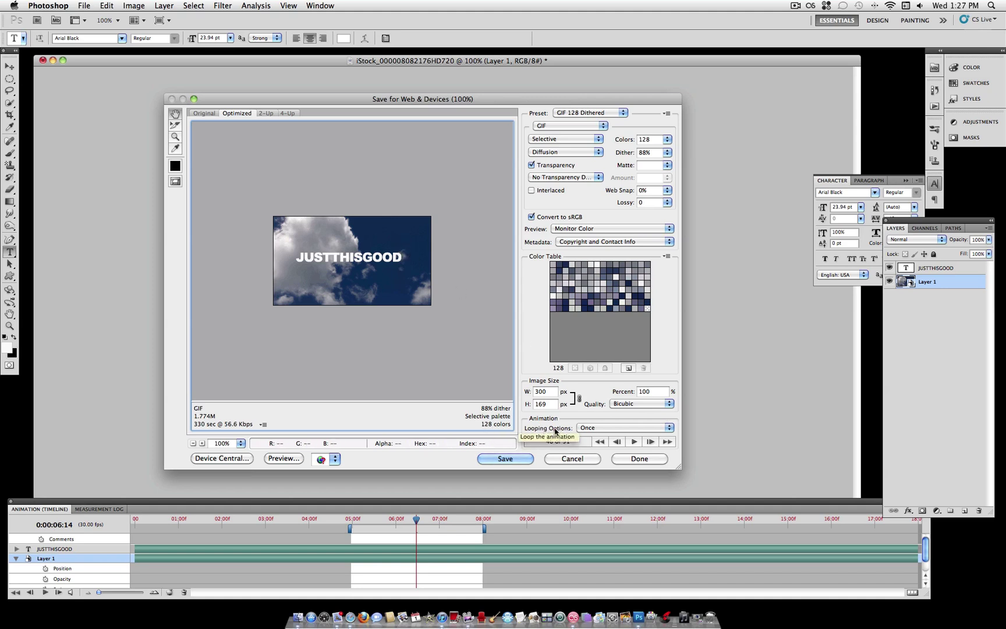
# Set the GIF looping option to Forever, after trying and cancelling a custom loop count.
pyautogui.click(594, 428)
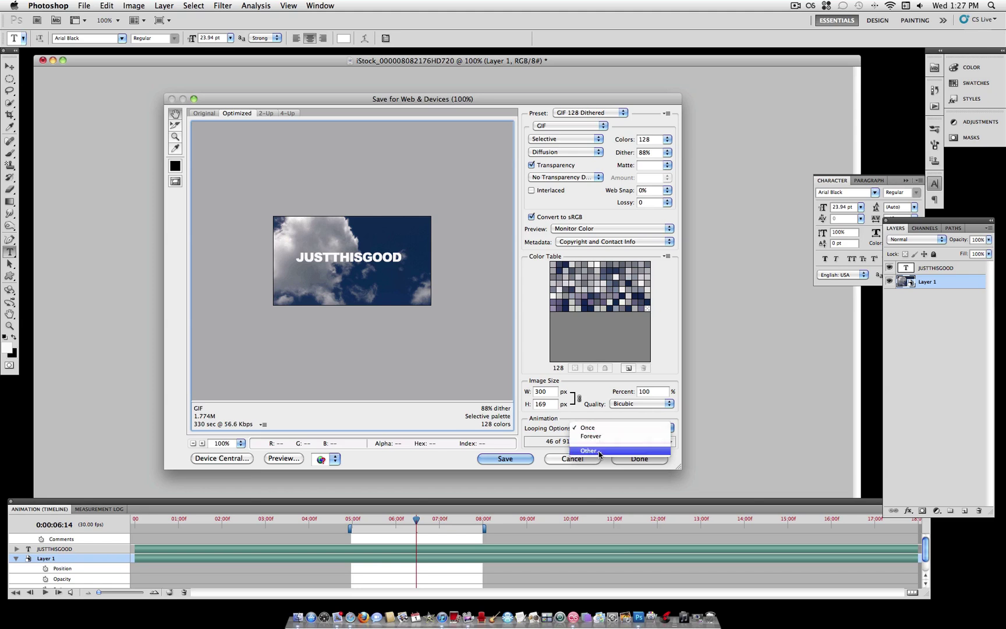
pyautogui.click(600, 453)
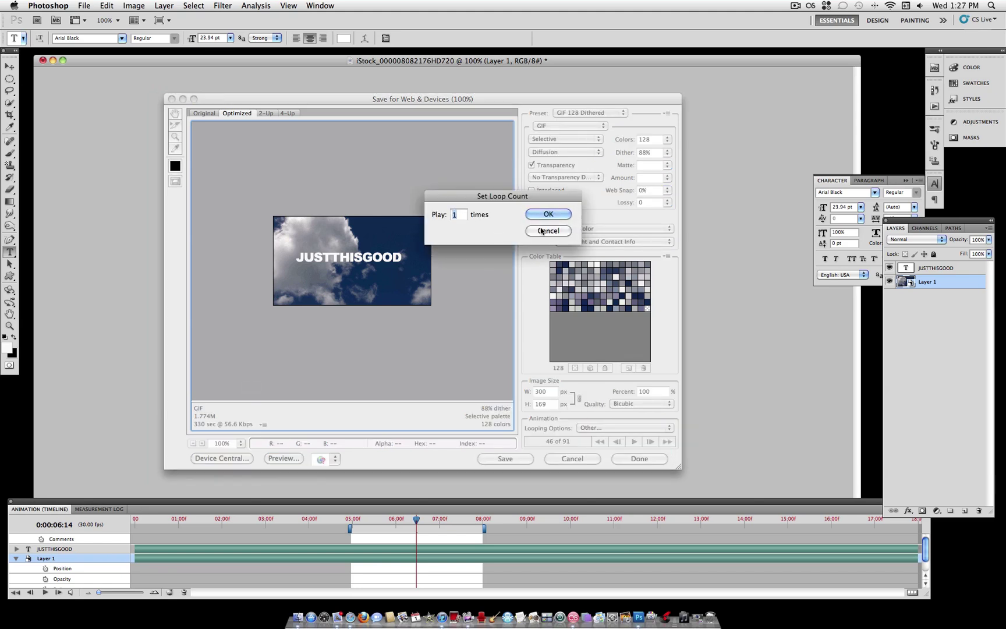
pyautogui.click(541, 231)
pyautogui.click(614, 428)
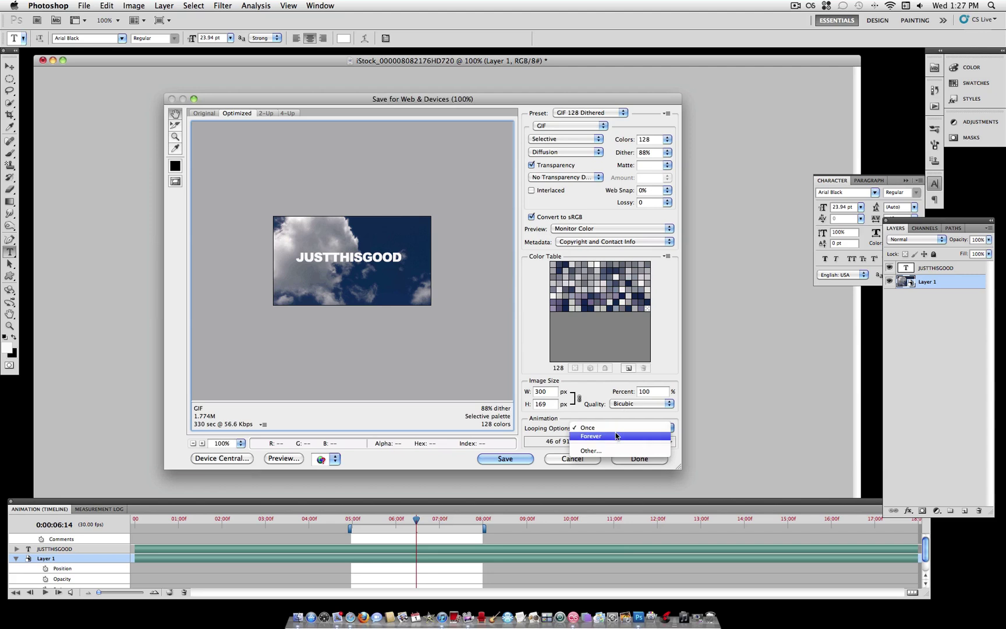
pyautogui.click(616, 435)
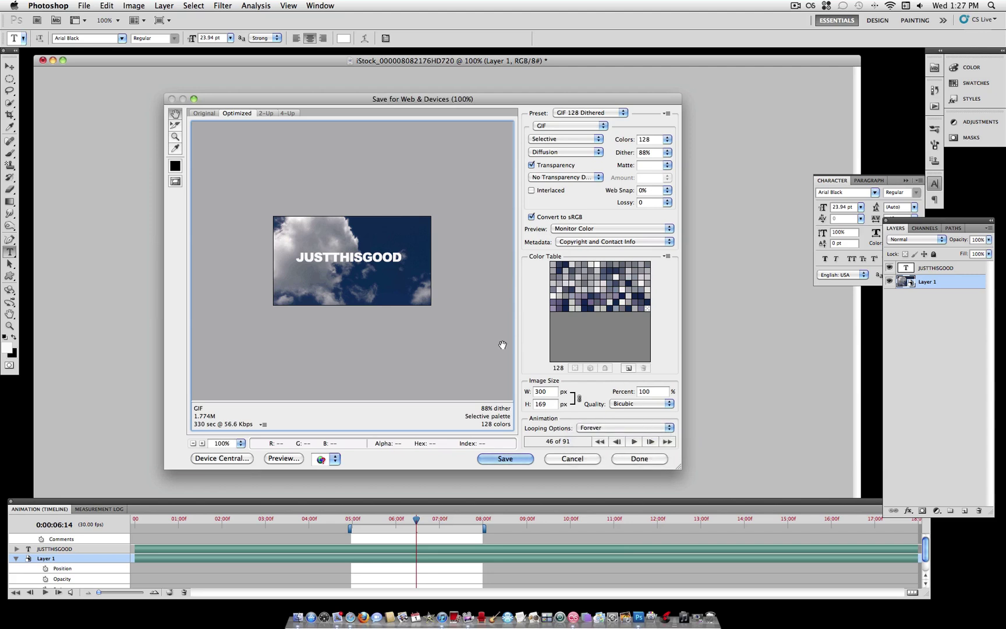
# Save the optimized GIF to the Desktop as cloudsanimation.gif.
pyautogui.click(520, 460)
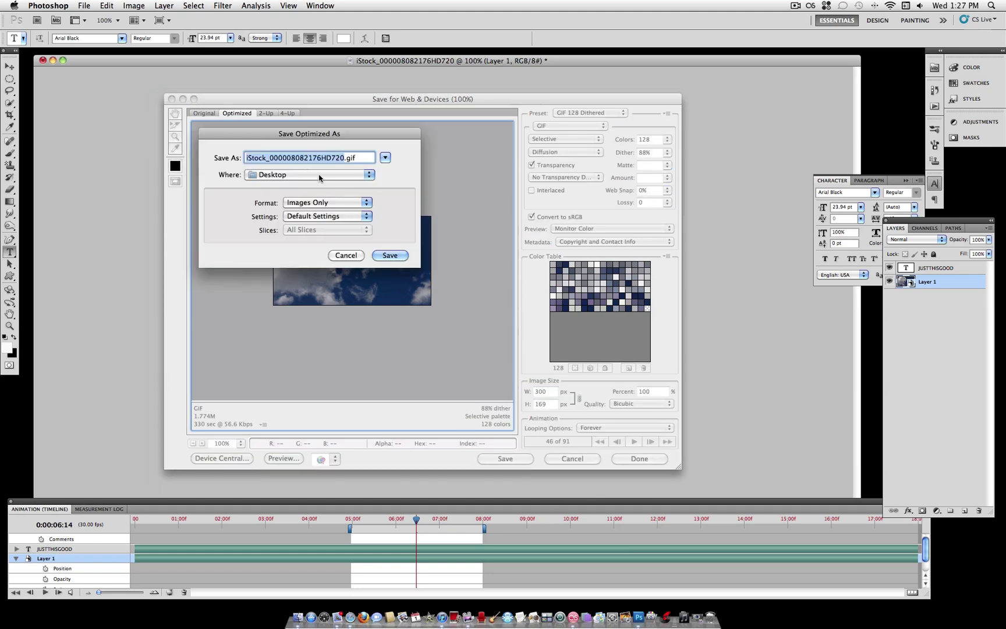
pyautogui.write('cl')
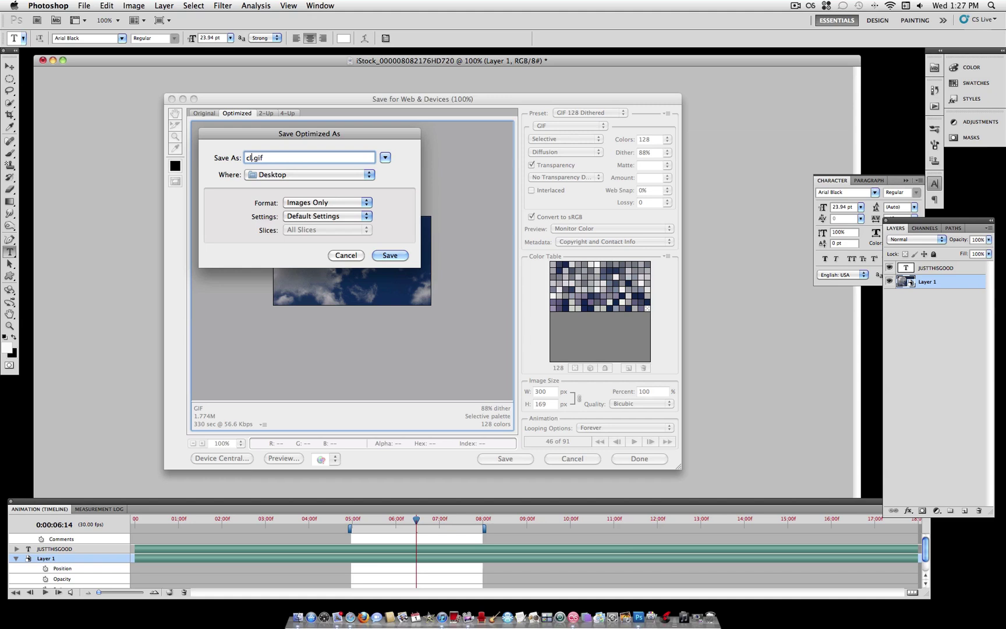
pyautogui.write('oudsanimation')
pyautogui.press('Return')
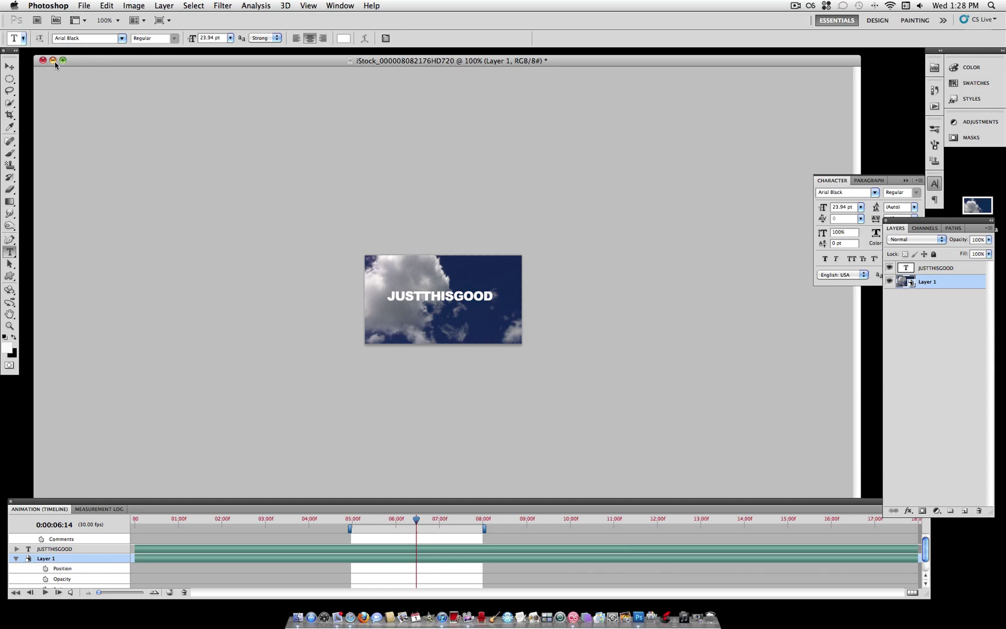
# Minimise the Photoshop document and select cloudsanimation.gif on the desktop.
pyautogui.click(53, 61)
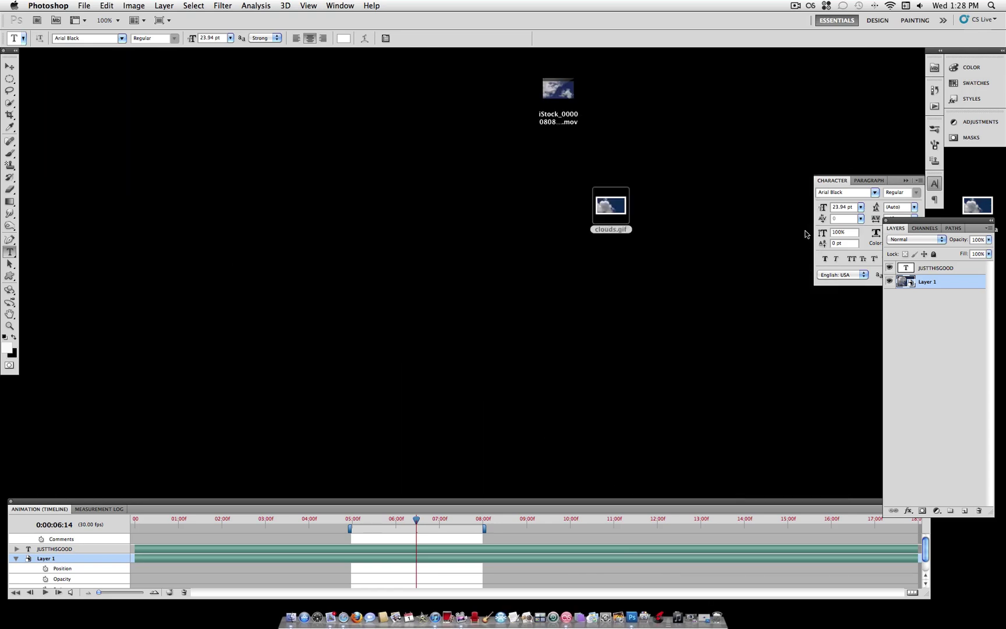
pyautogui.click(804, 231)
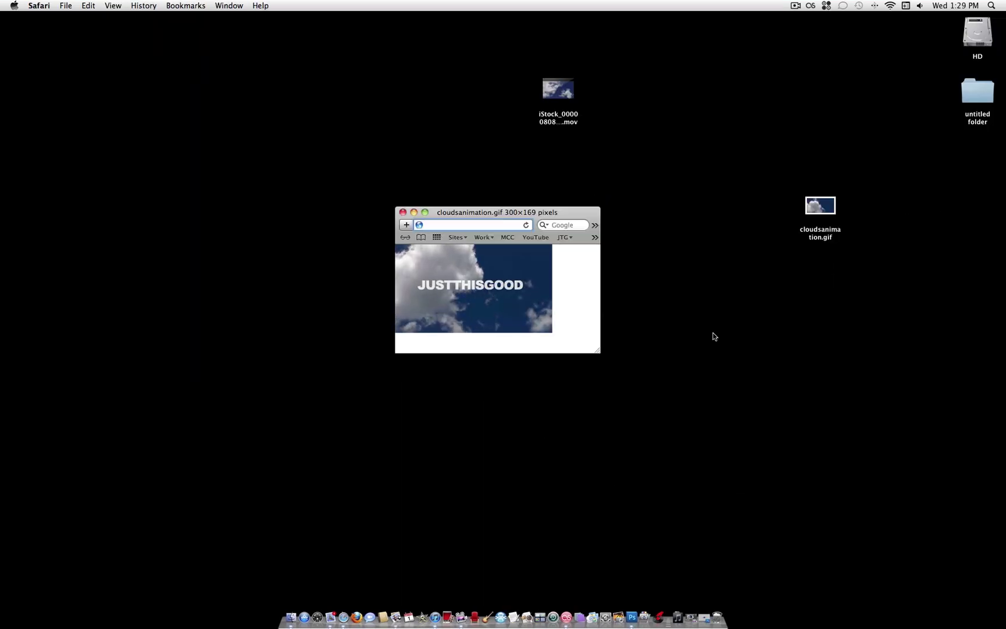